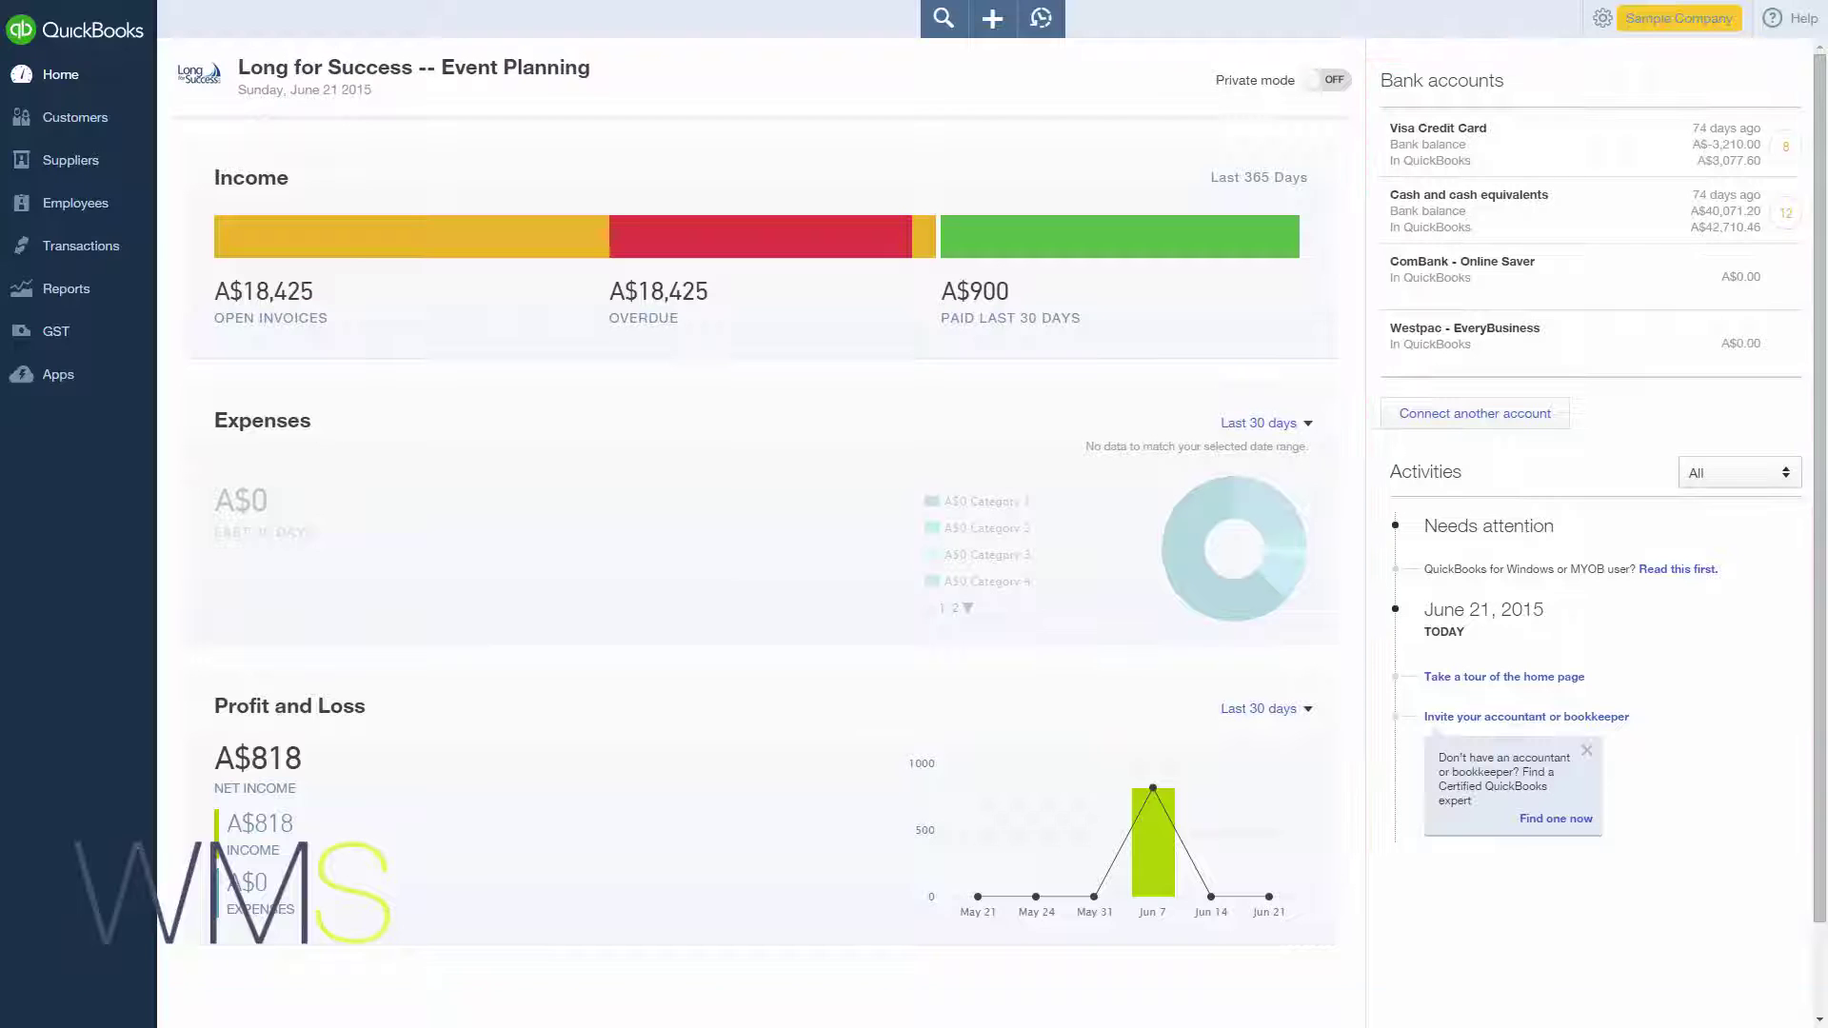
- In the Visa Credit Card bank feed, match the 12/01/2015 expense and the 04/01/2015 cheque
{"action": "left_click", "coordinate": [1553, 152]}
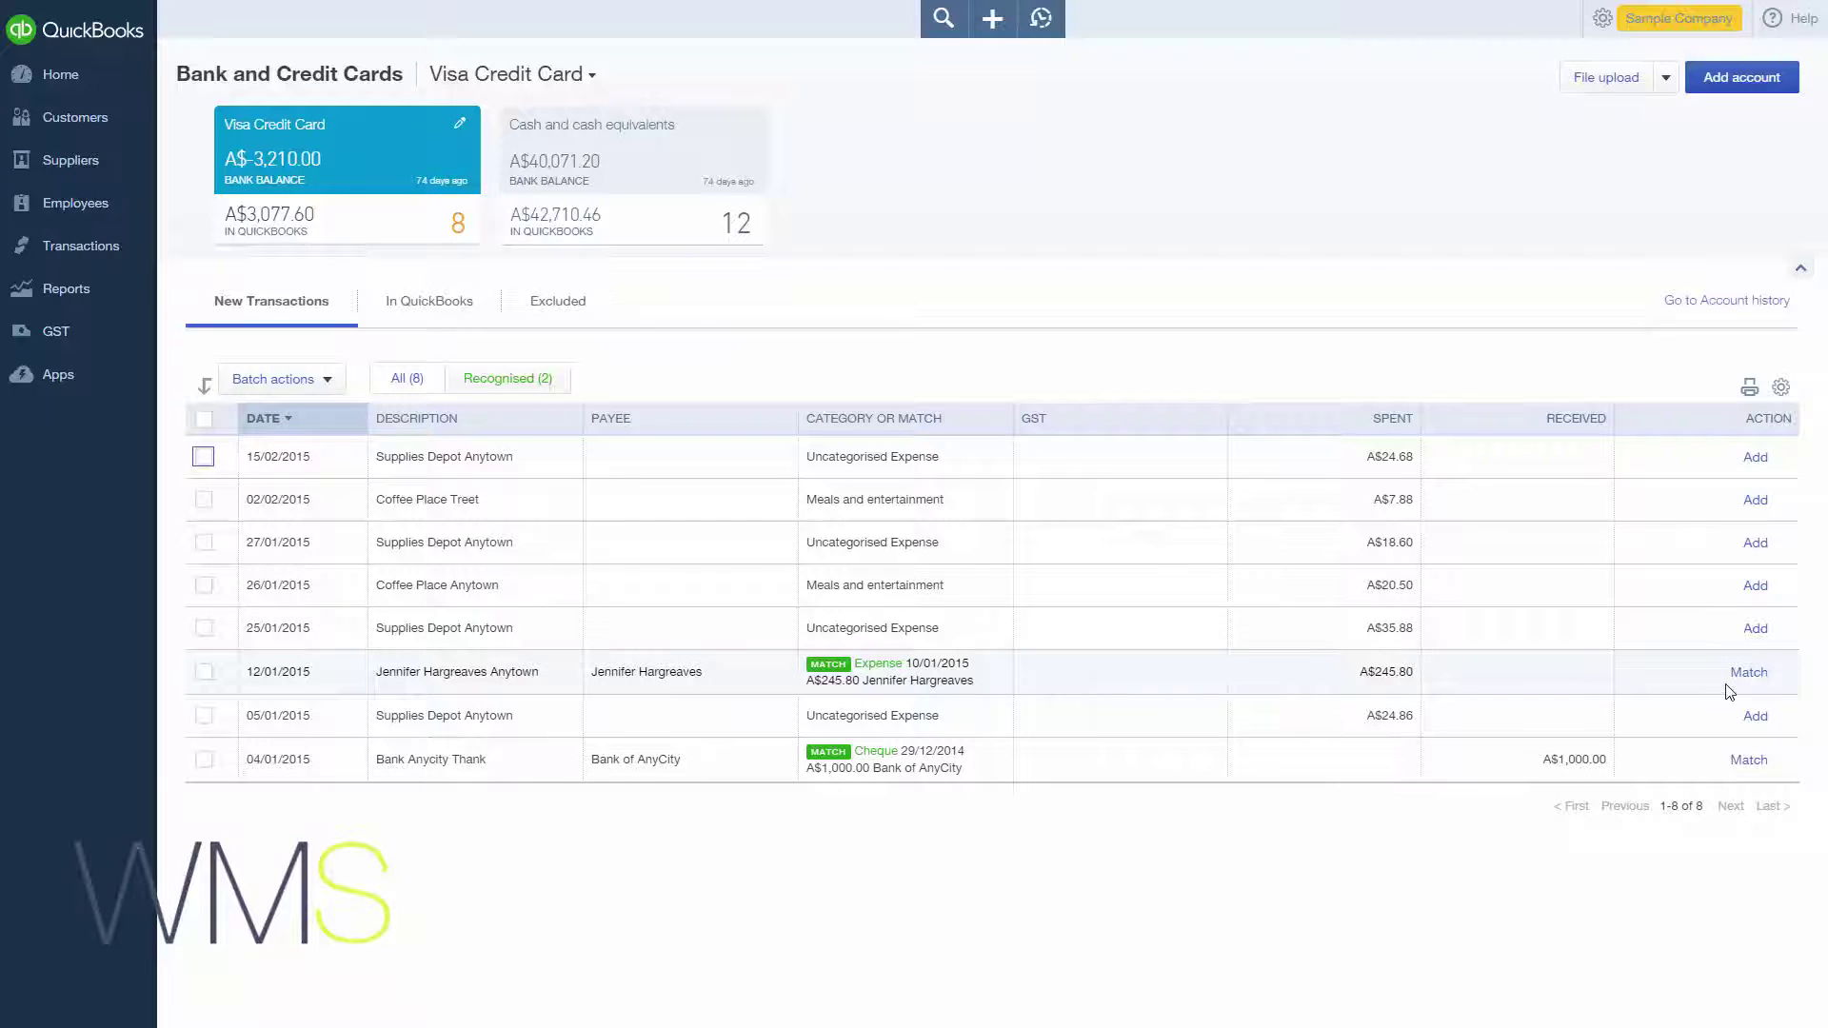
{"action": "left_click", "coordinate": [1748, 671]}
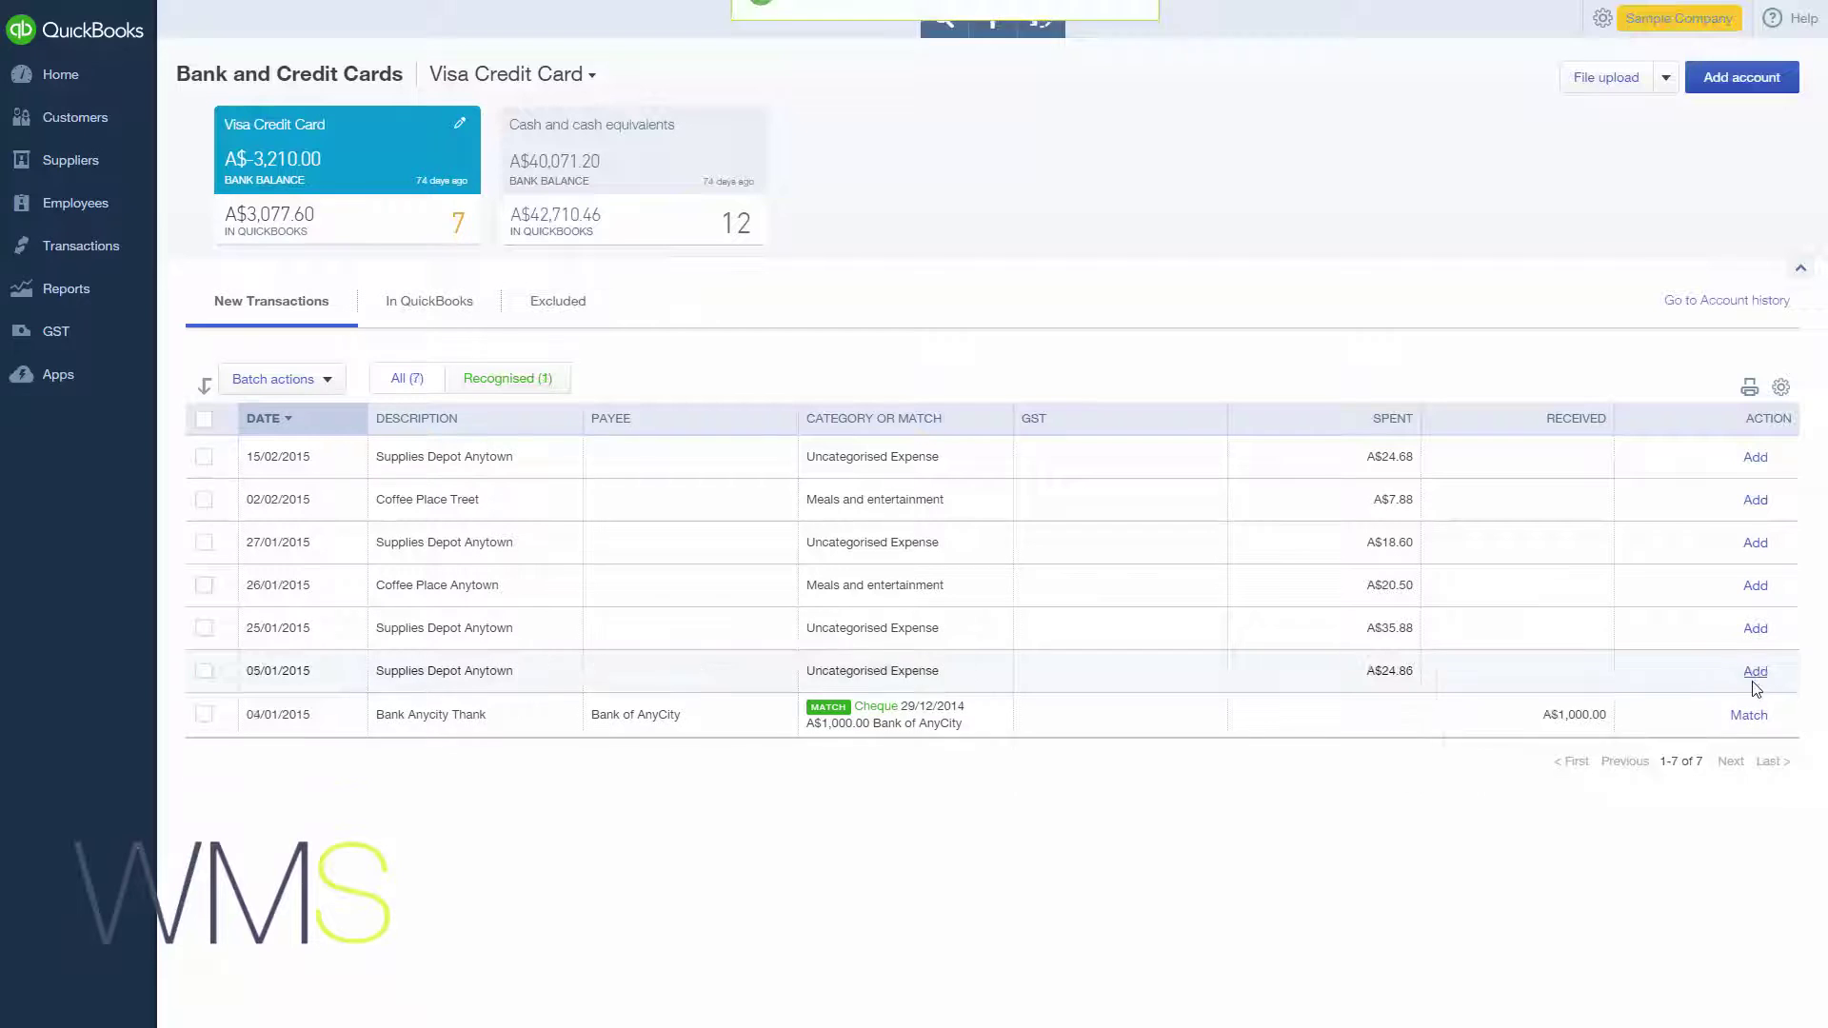
{"action": "left_click", "coordinate": [1748, 714]}
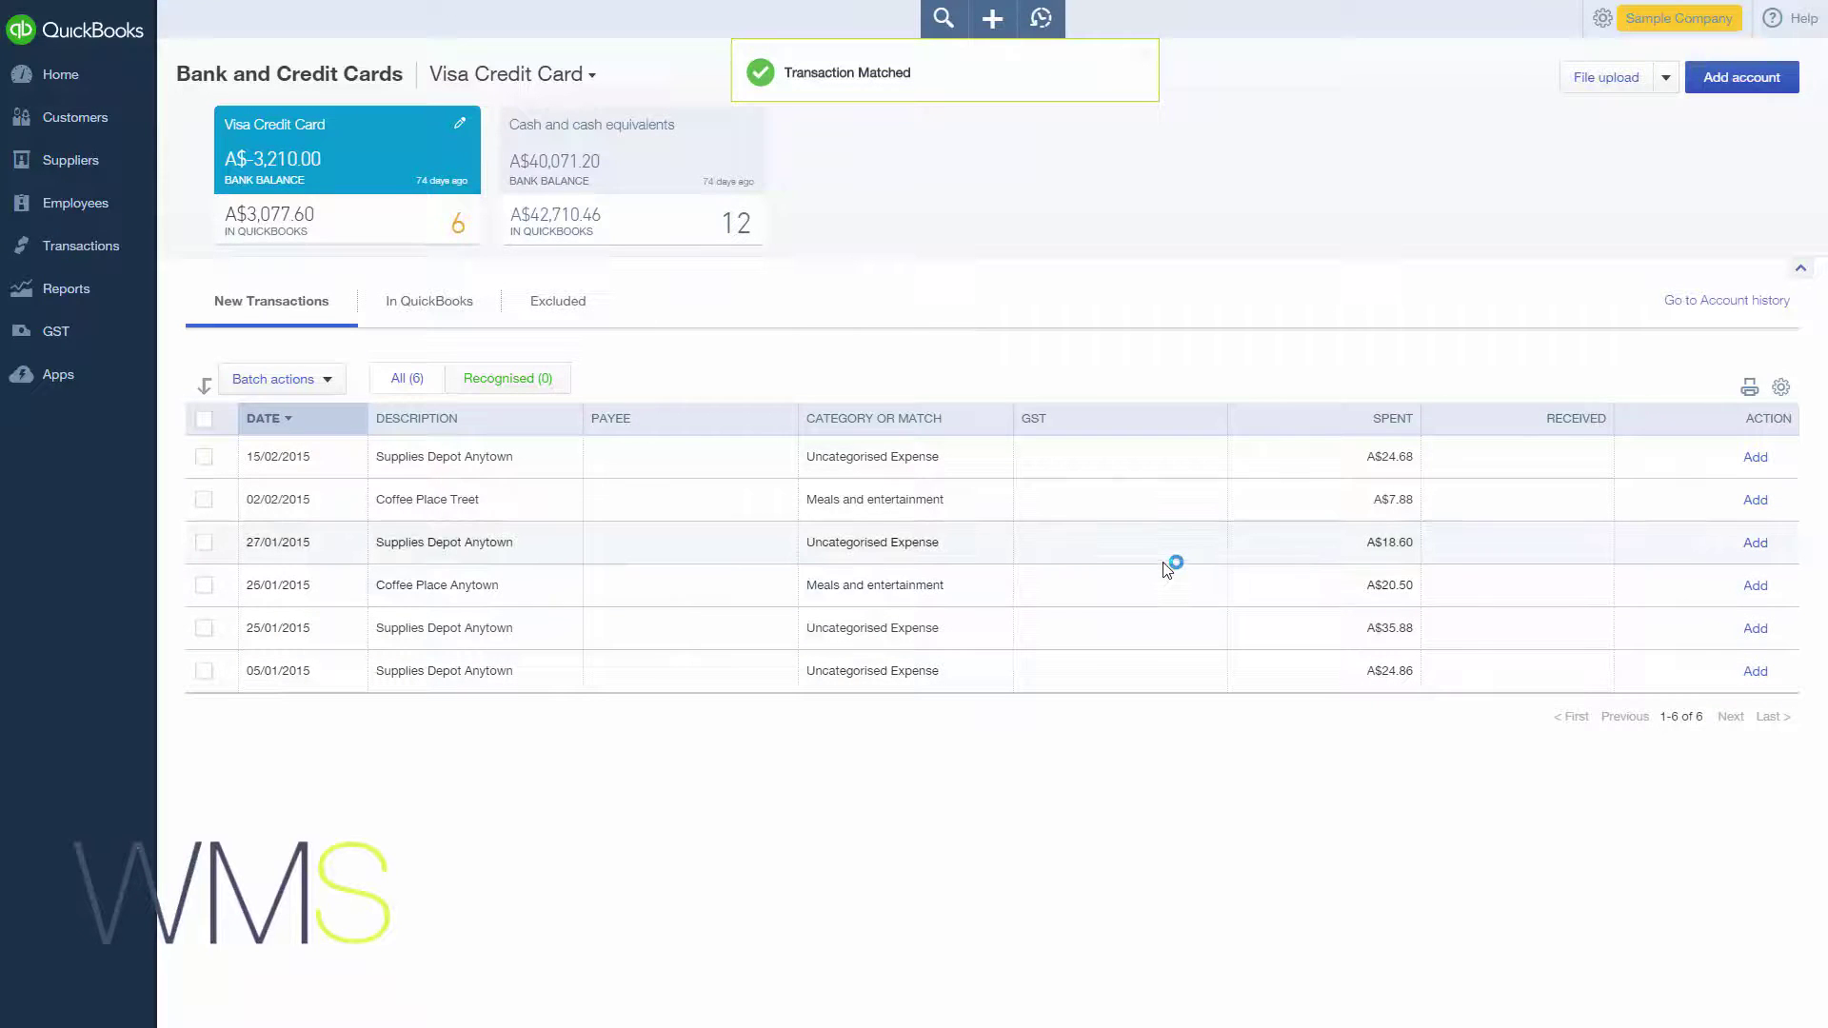
- Categorise the 15/02/2015 purchase as Stationery and printing with GST on non-capital, and add it
{"action": "left_click", "coordinate": [542, 460]}
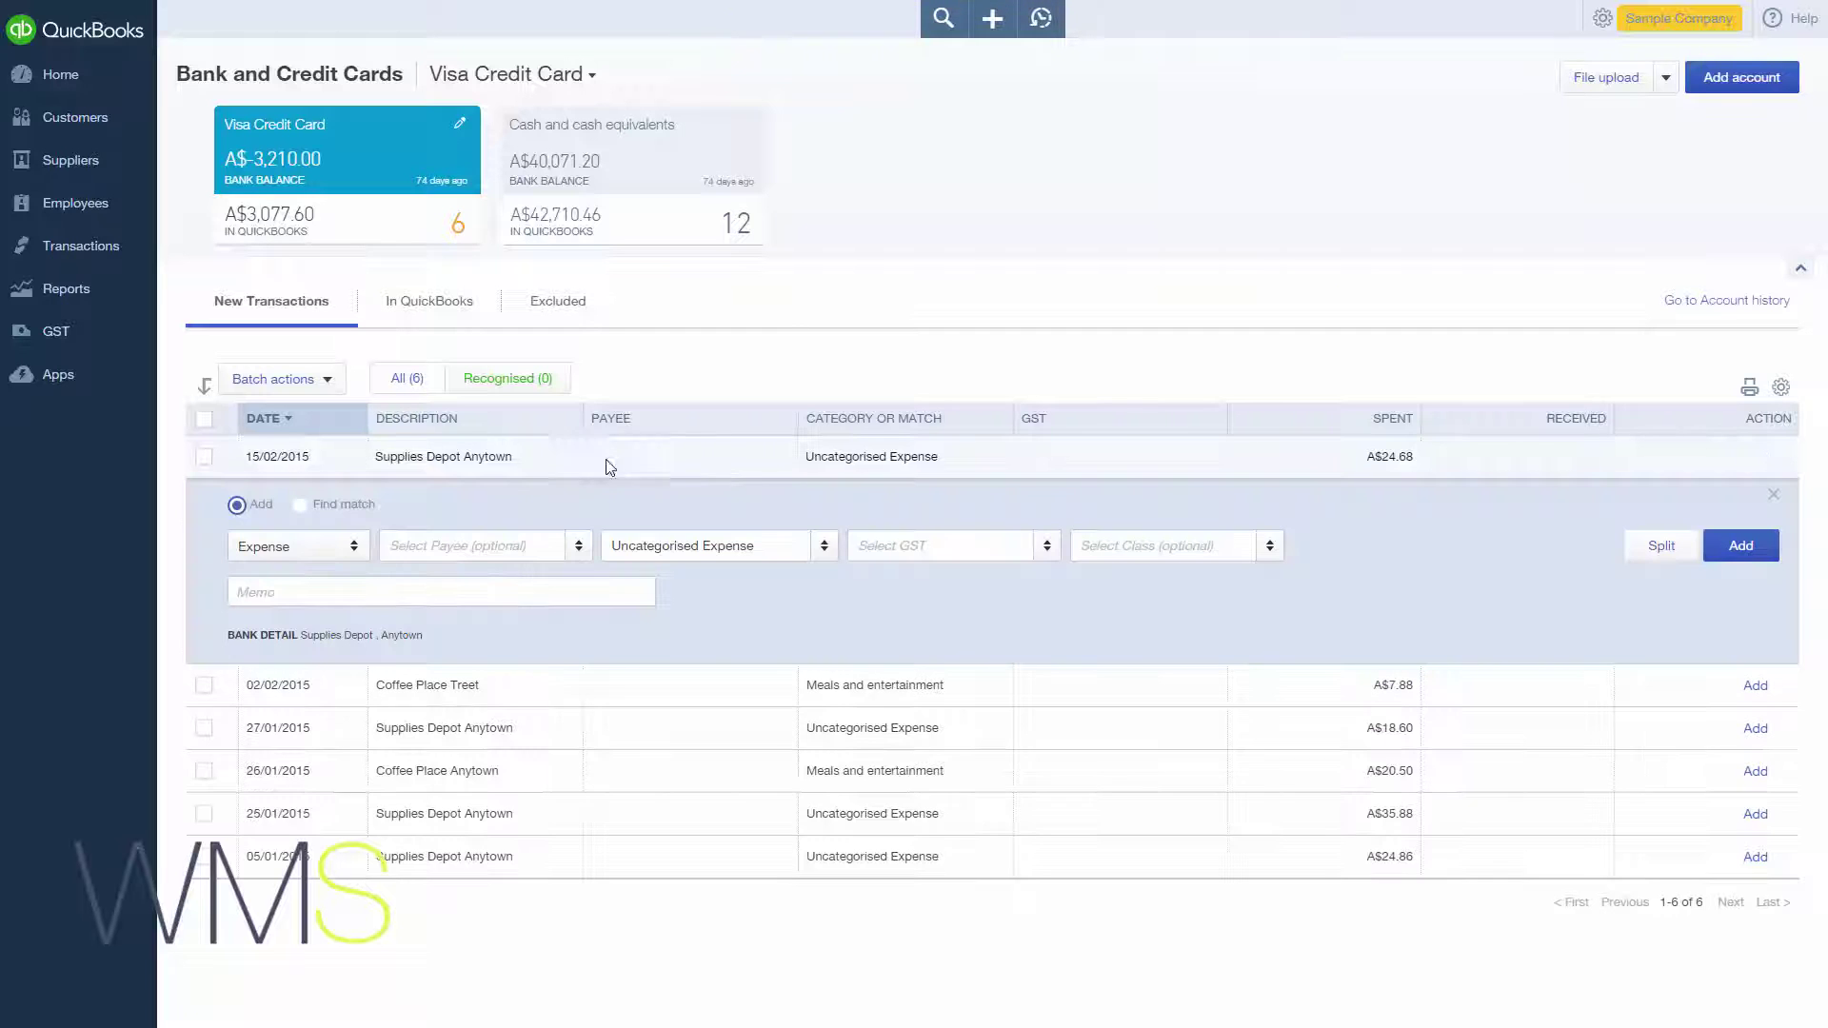
{"action": "left_click", "coordinate": [824, 545]}
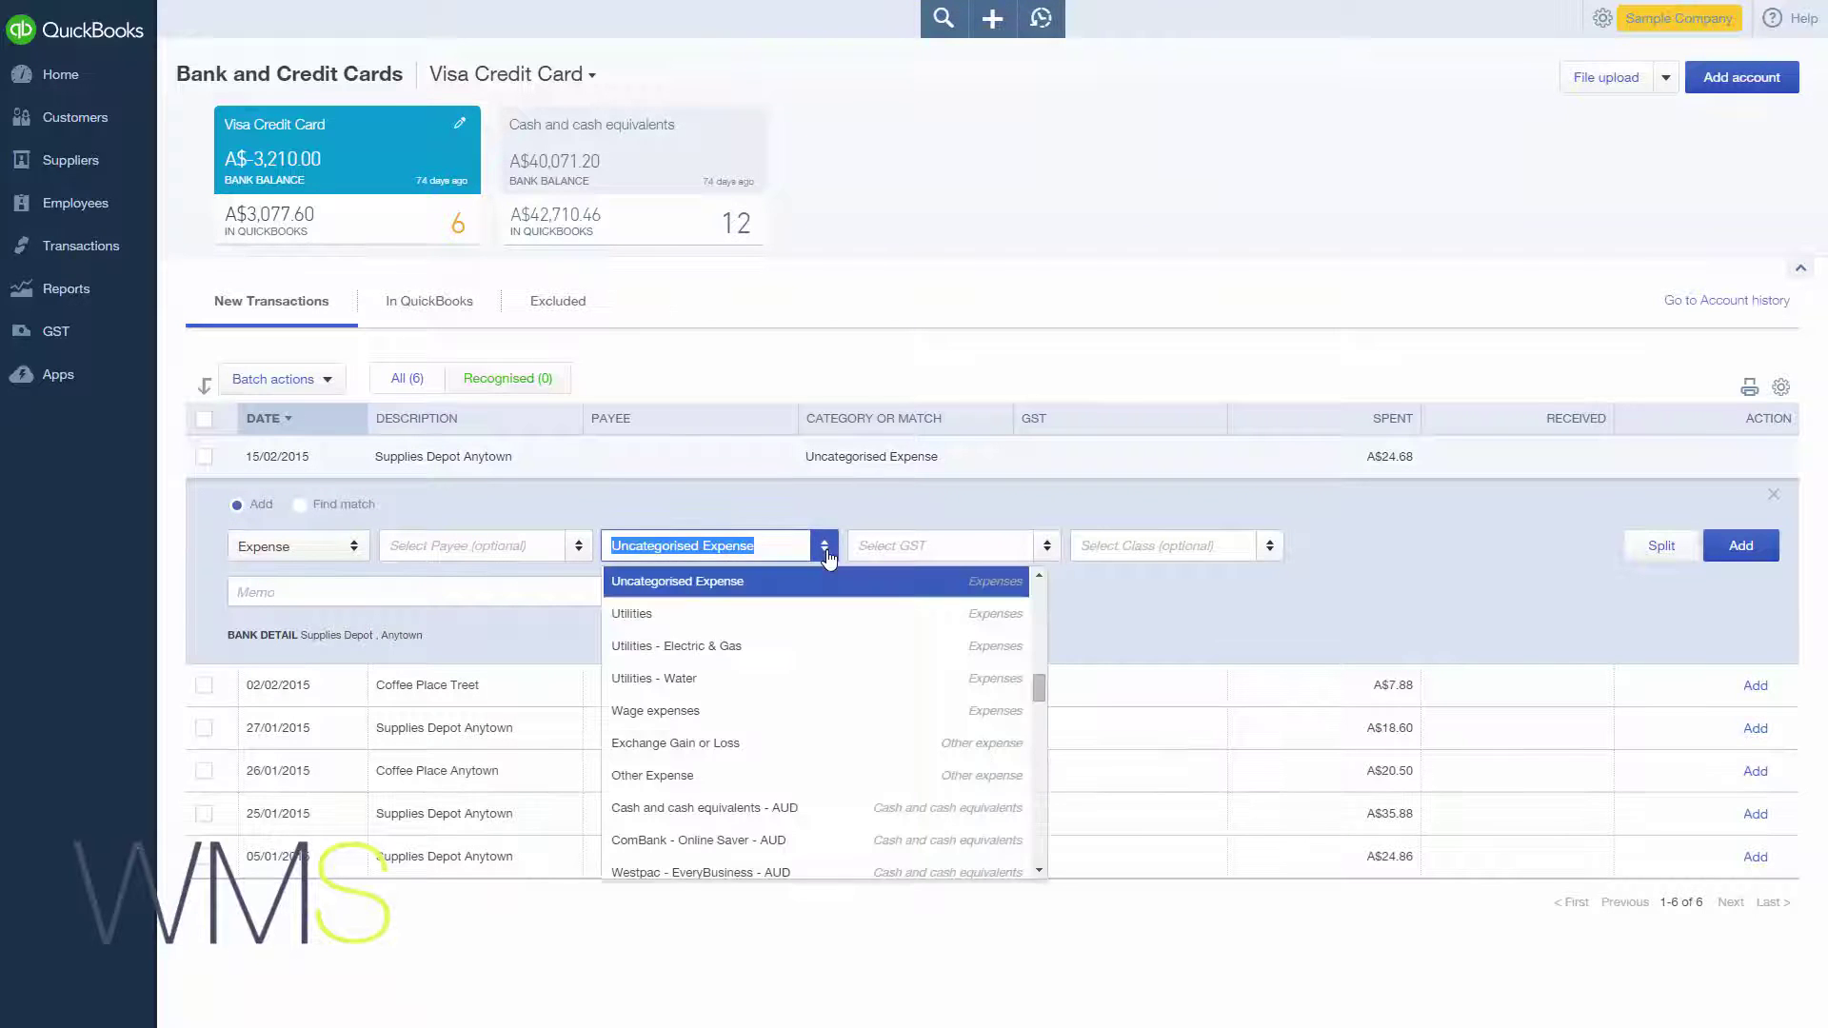
{"action": "type", "text": "Stationery and printing"}
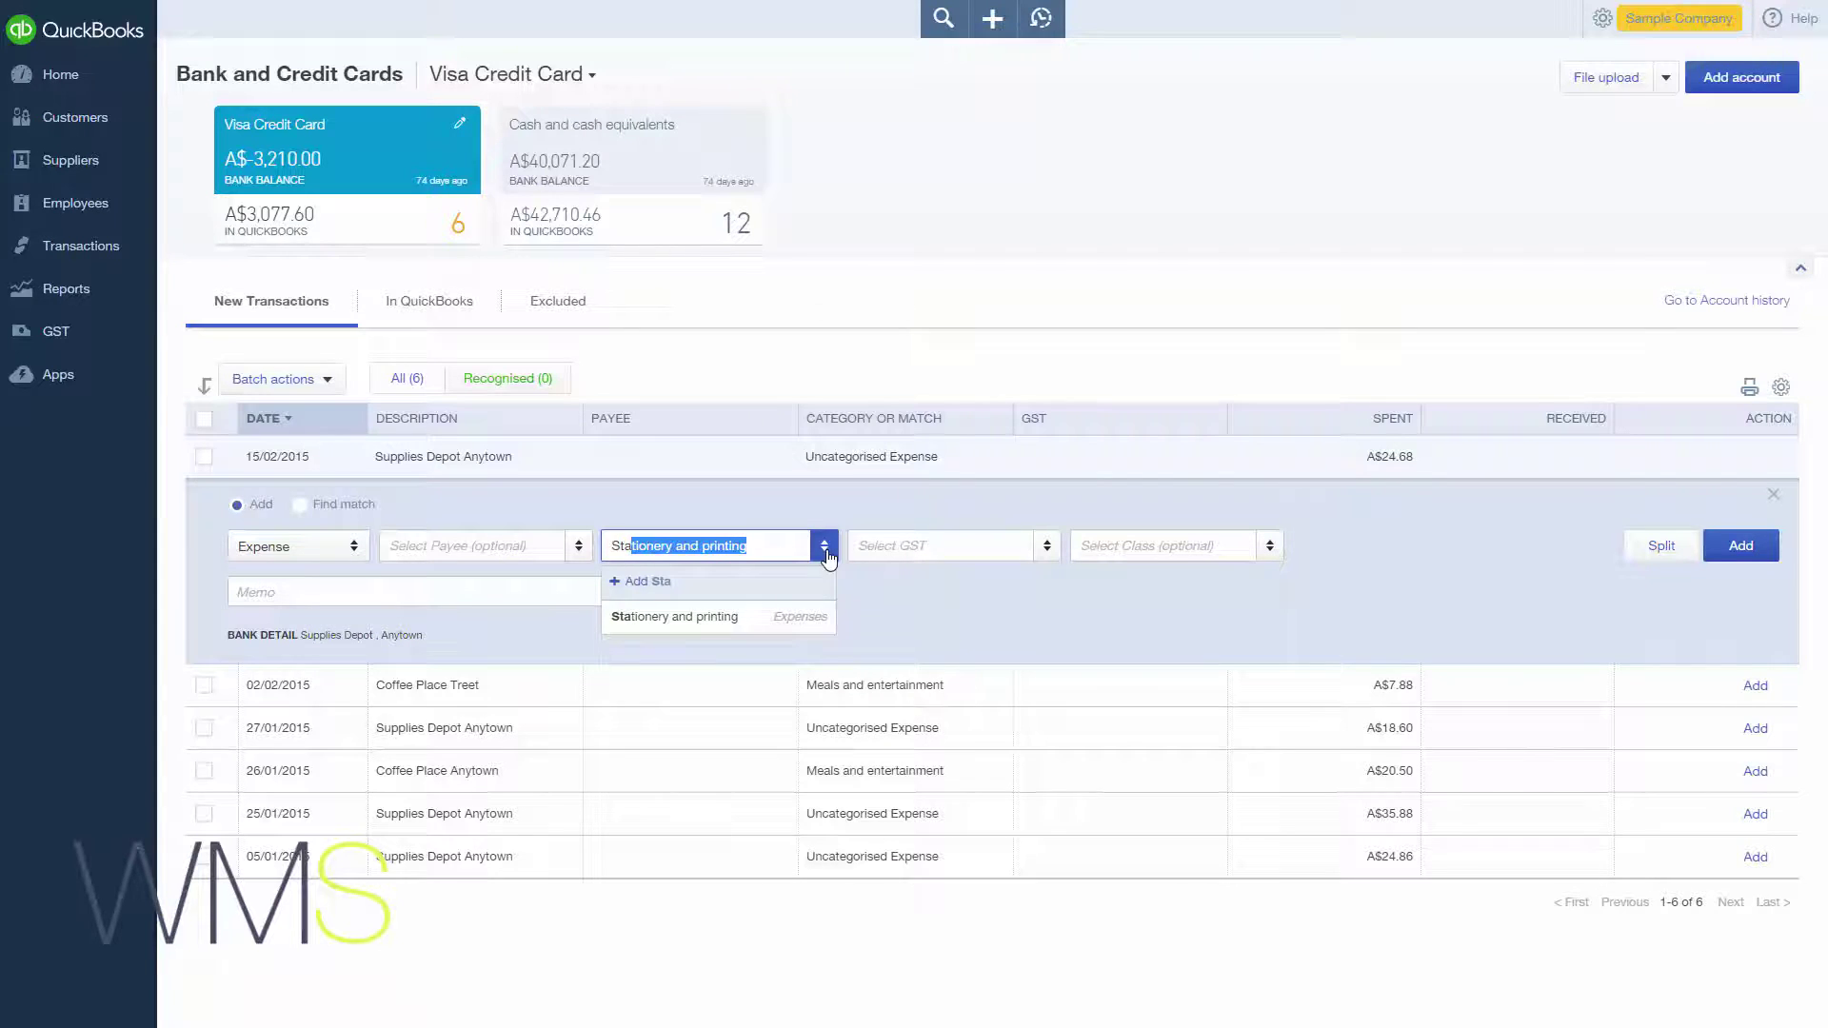
{"action": "left_click", "coordinate": [714, 615]}
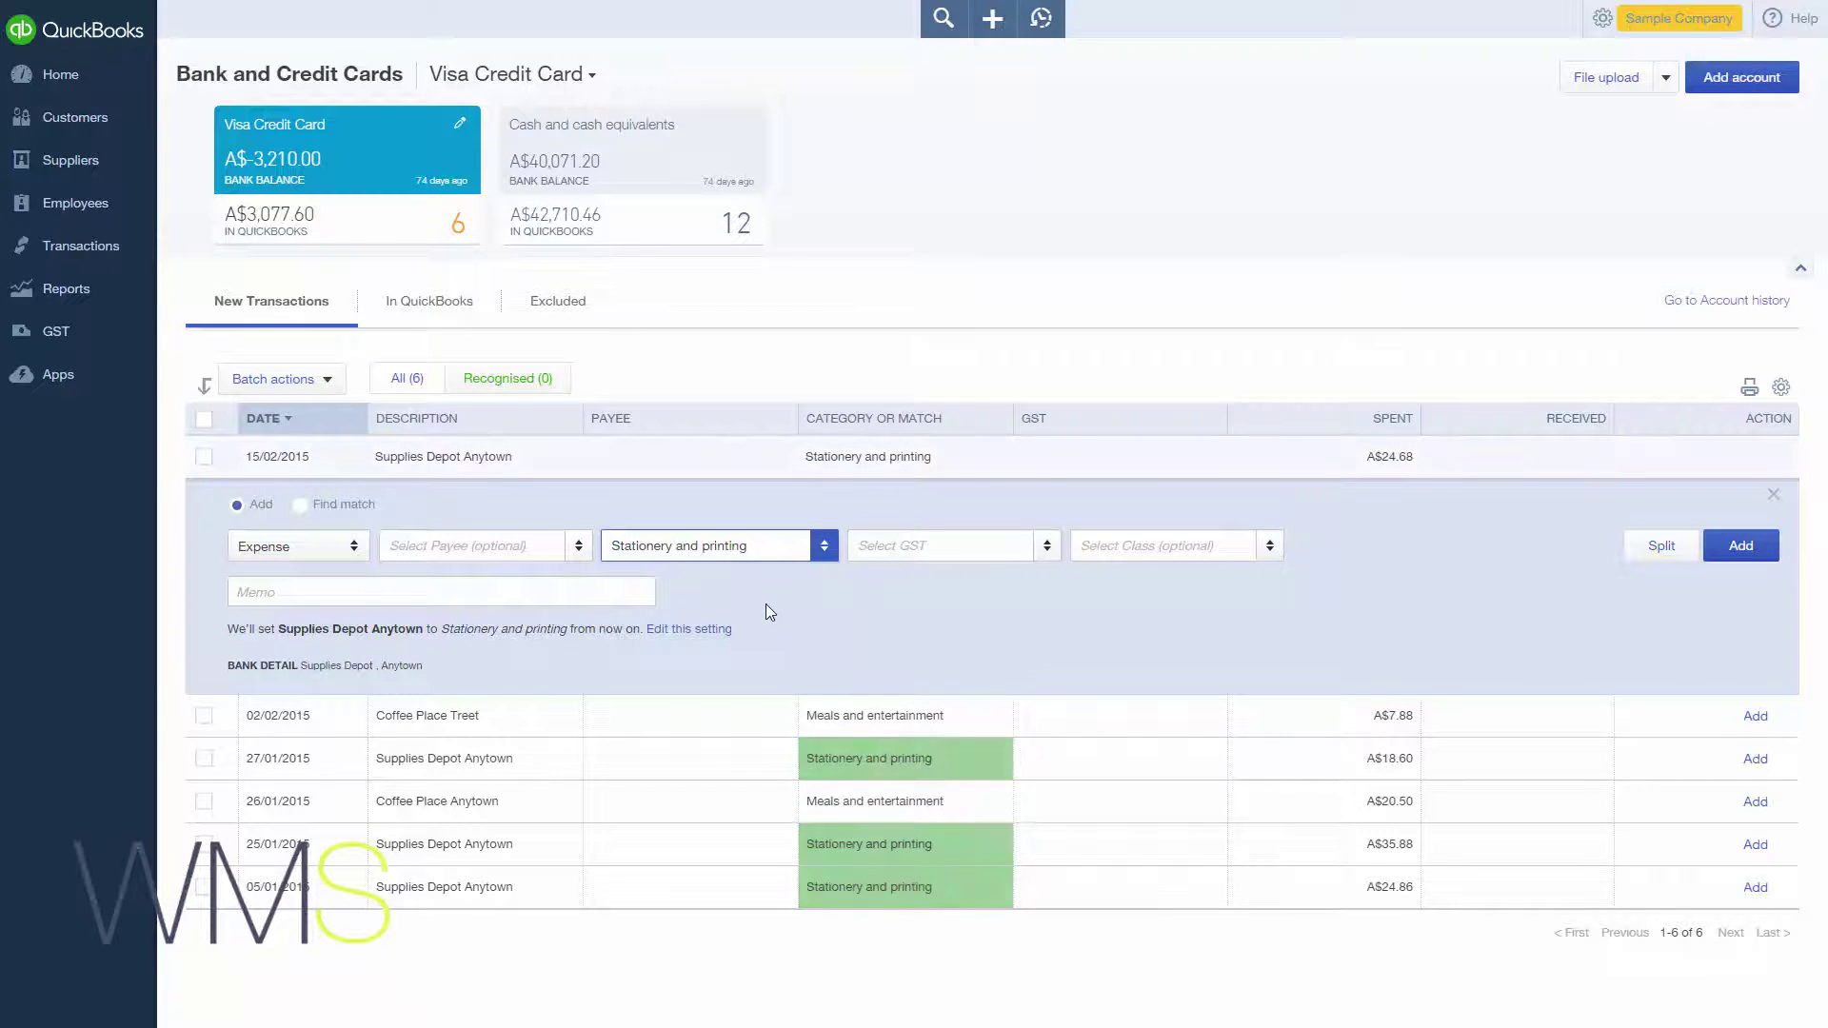
{"action": "left_click", "coordinate": [1047, 546]}
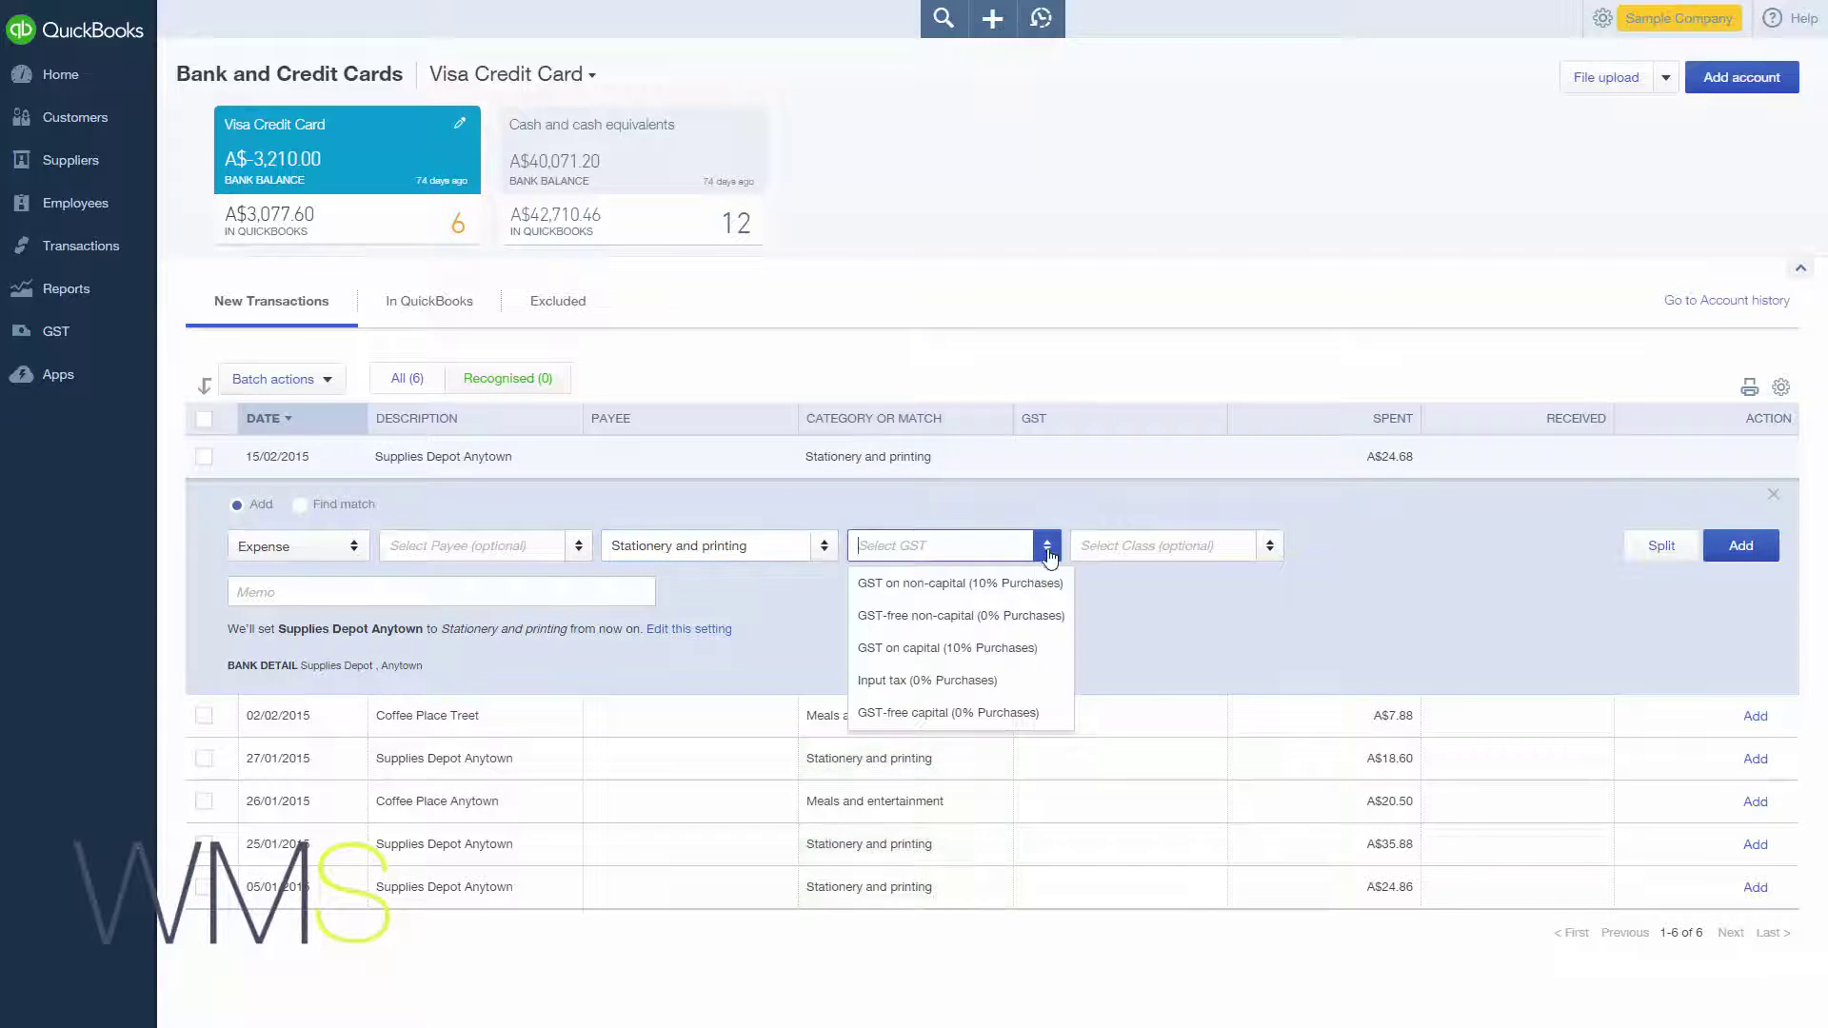
{"action": "left_click", "coordinate": [958, 582]}
{"action": "left_click", "coordinate": [1093, 692]}
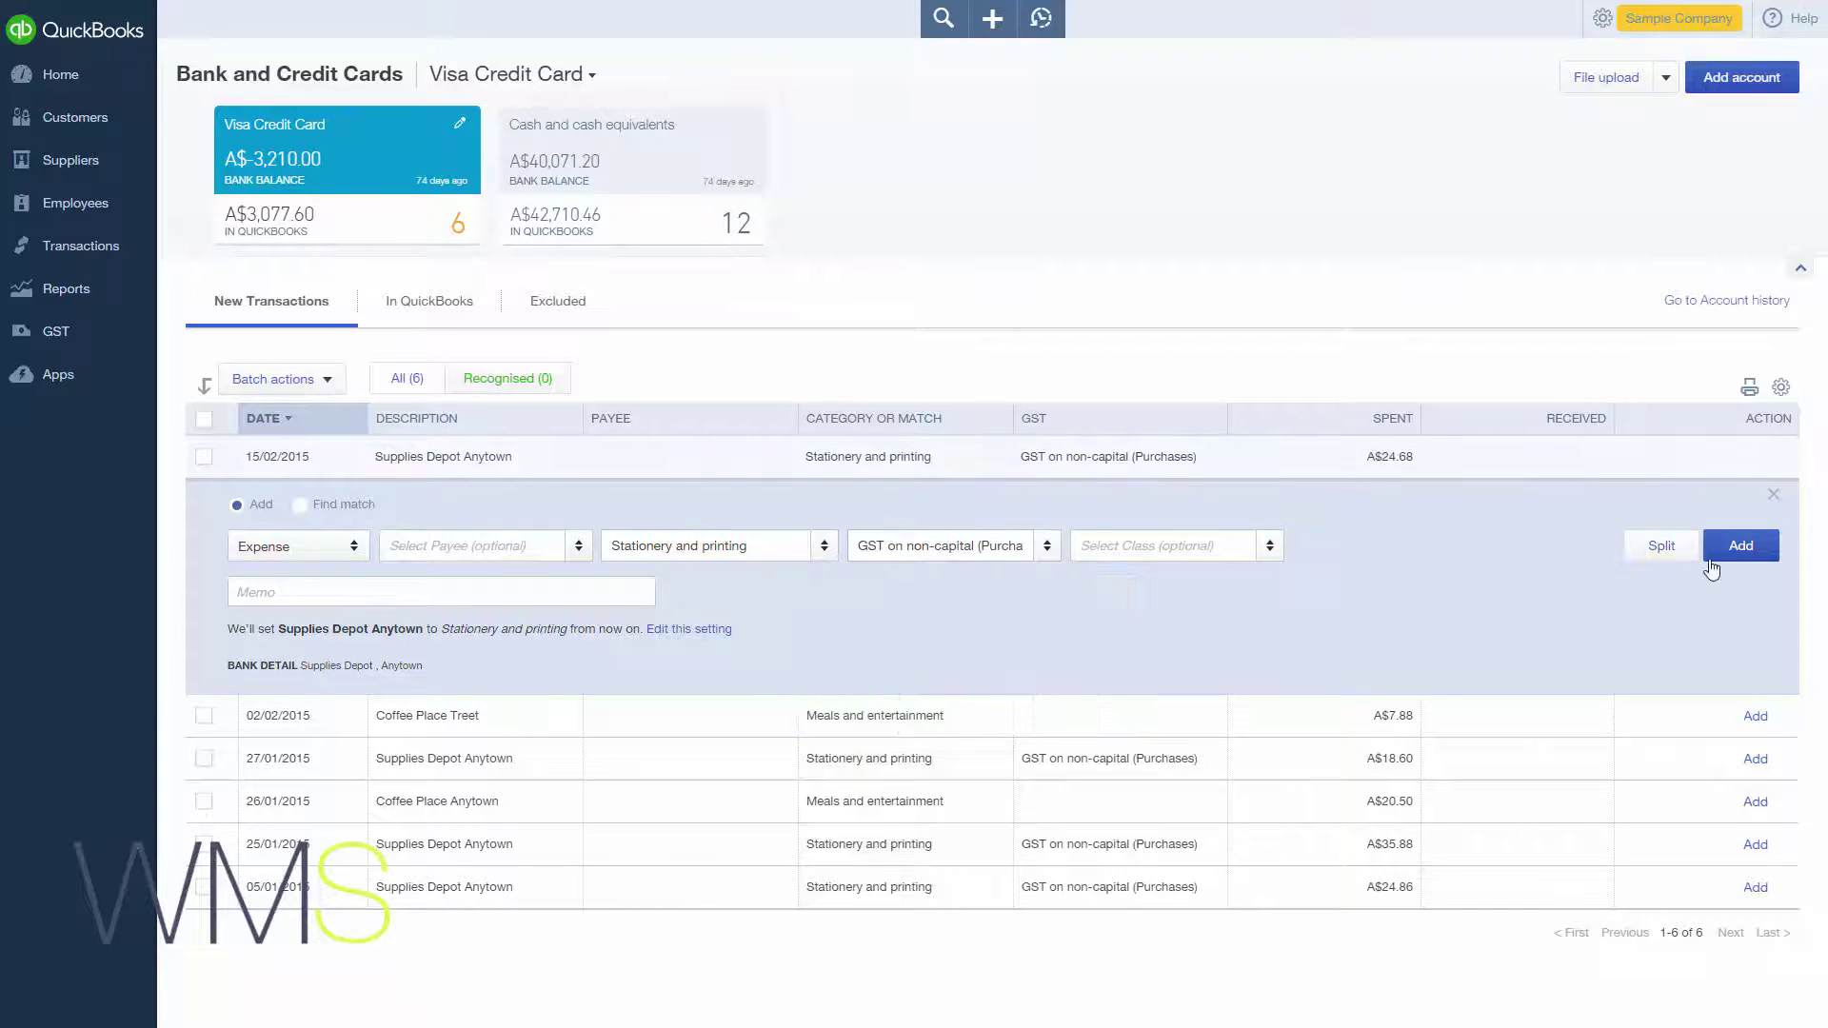
{"action": "left_click", "coordinate": [1740, 546]}
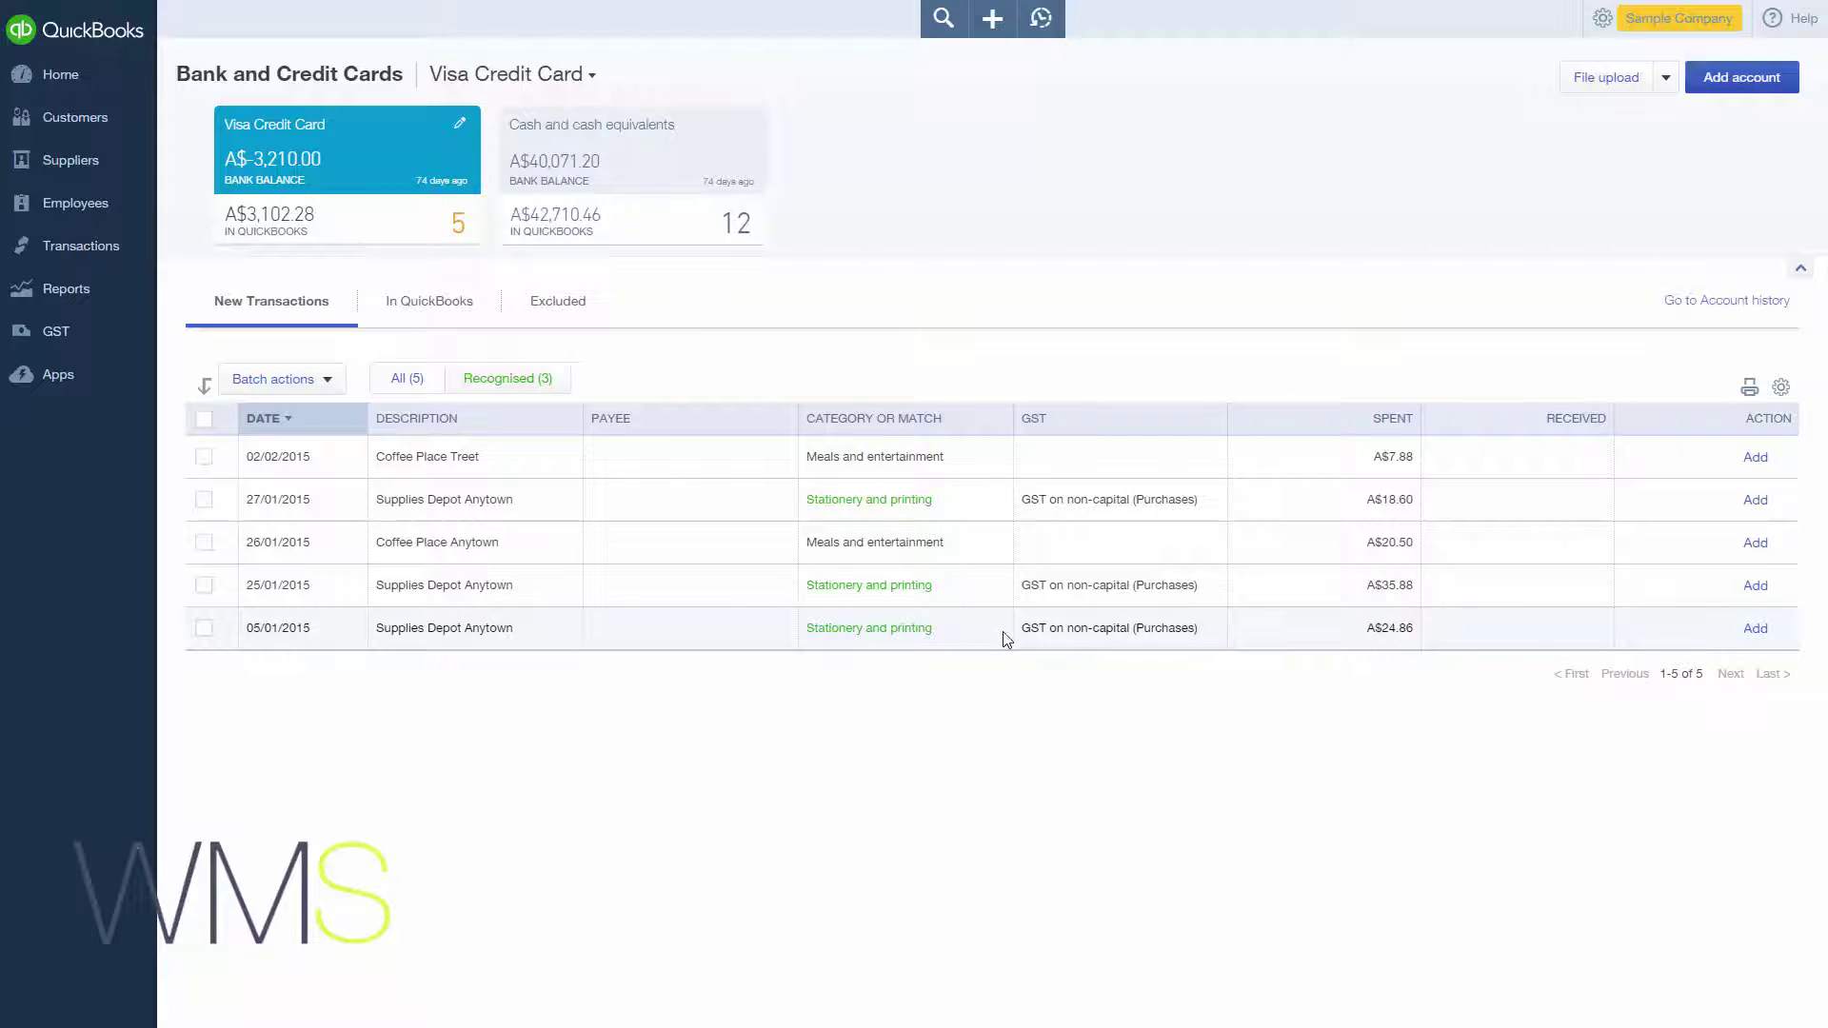
- Add the 05/01, 25/01 and 27/01/2015 Supplies Depot transactions with the same categorisation
{"action": "left_click", "coordinate": [1756, 628]}
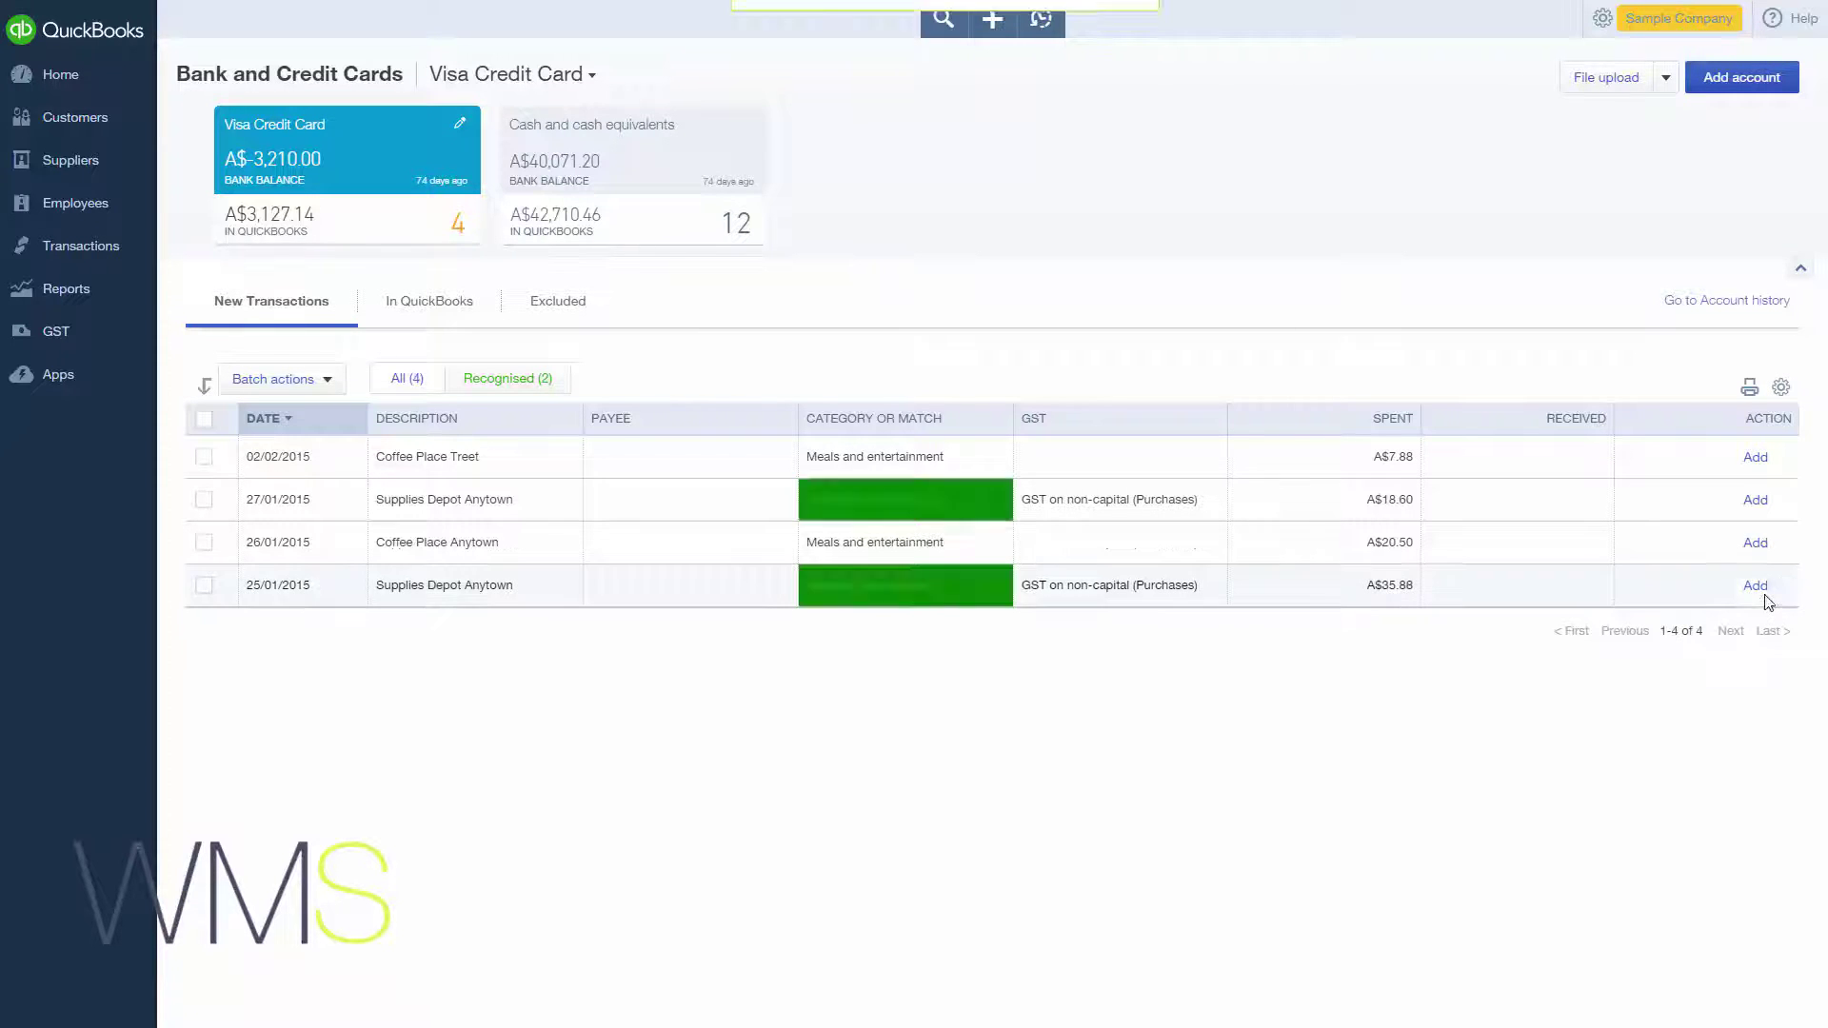
{"action": "left_click", "coordinate": [1756, 587]}
{"action": "left_click", "coordinate": [1755, 498]}
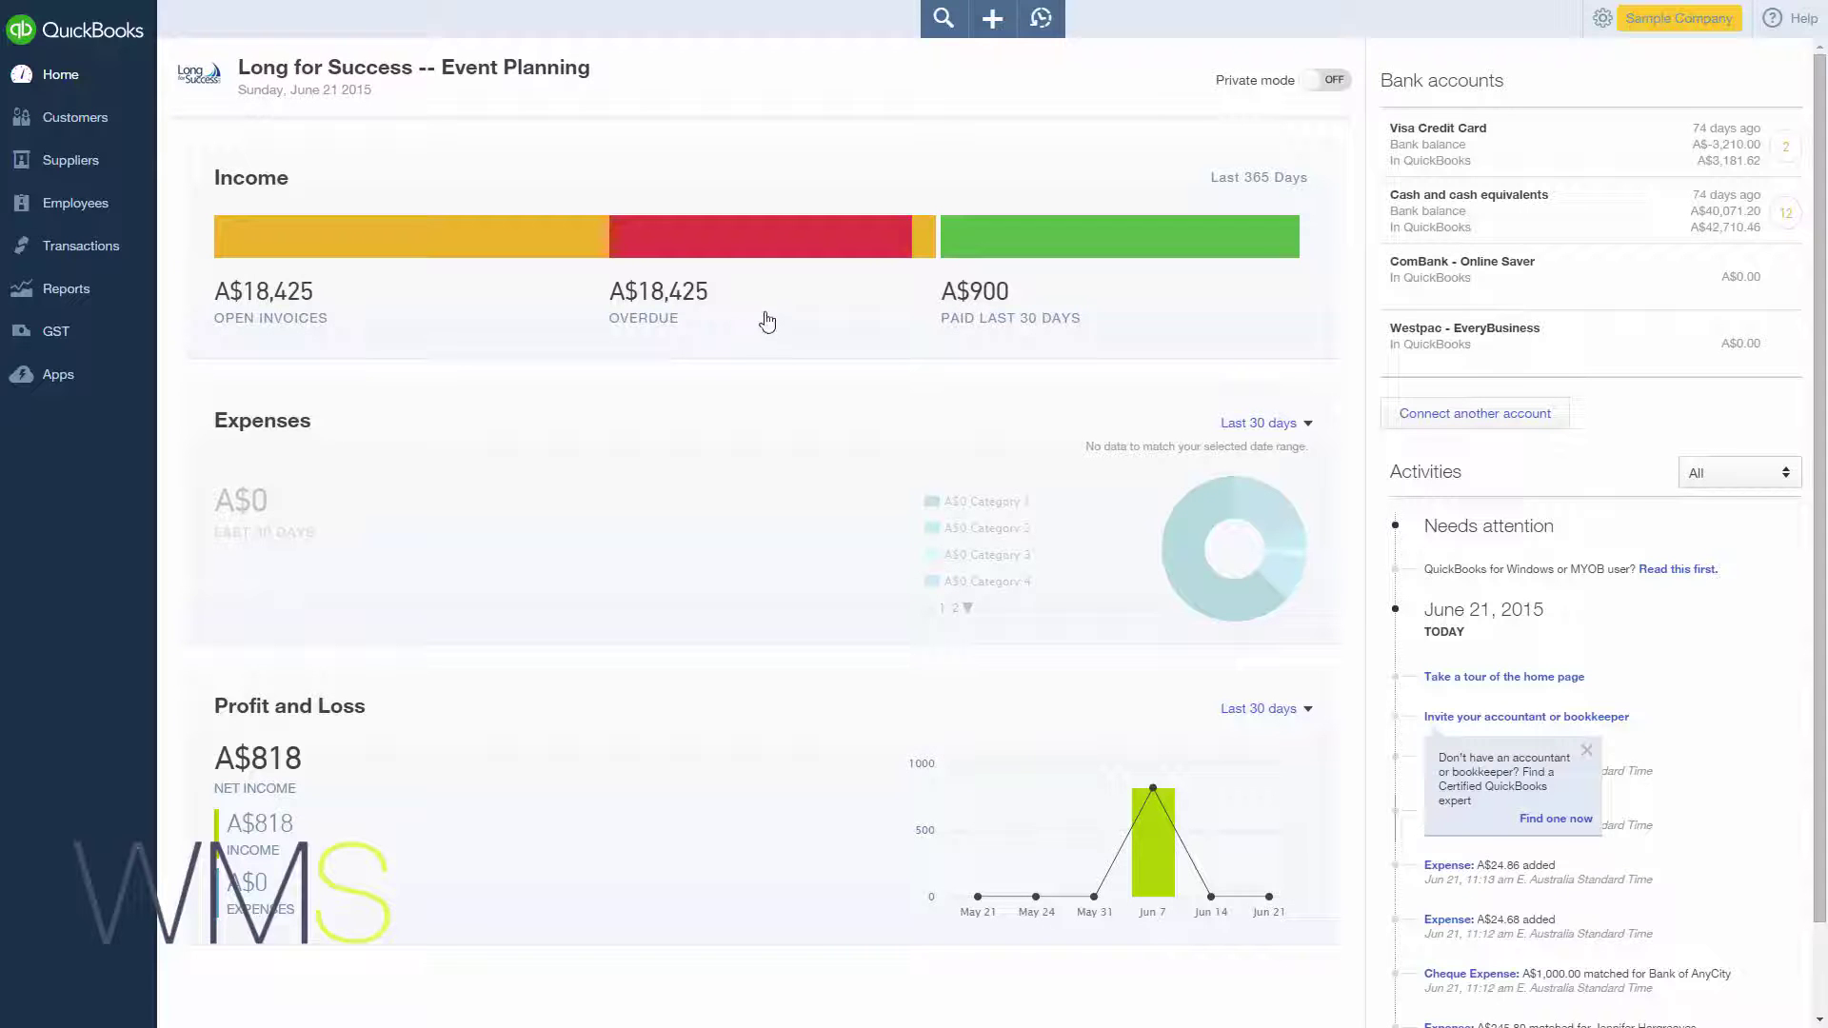
- From the overdue invoices list, start an email for invoice 1013 and select its message text
{"action": "left_click", "coordinate": [749, 240]}
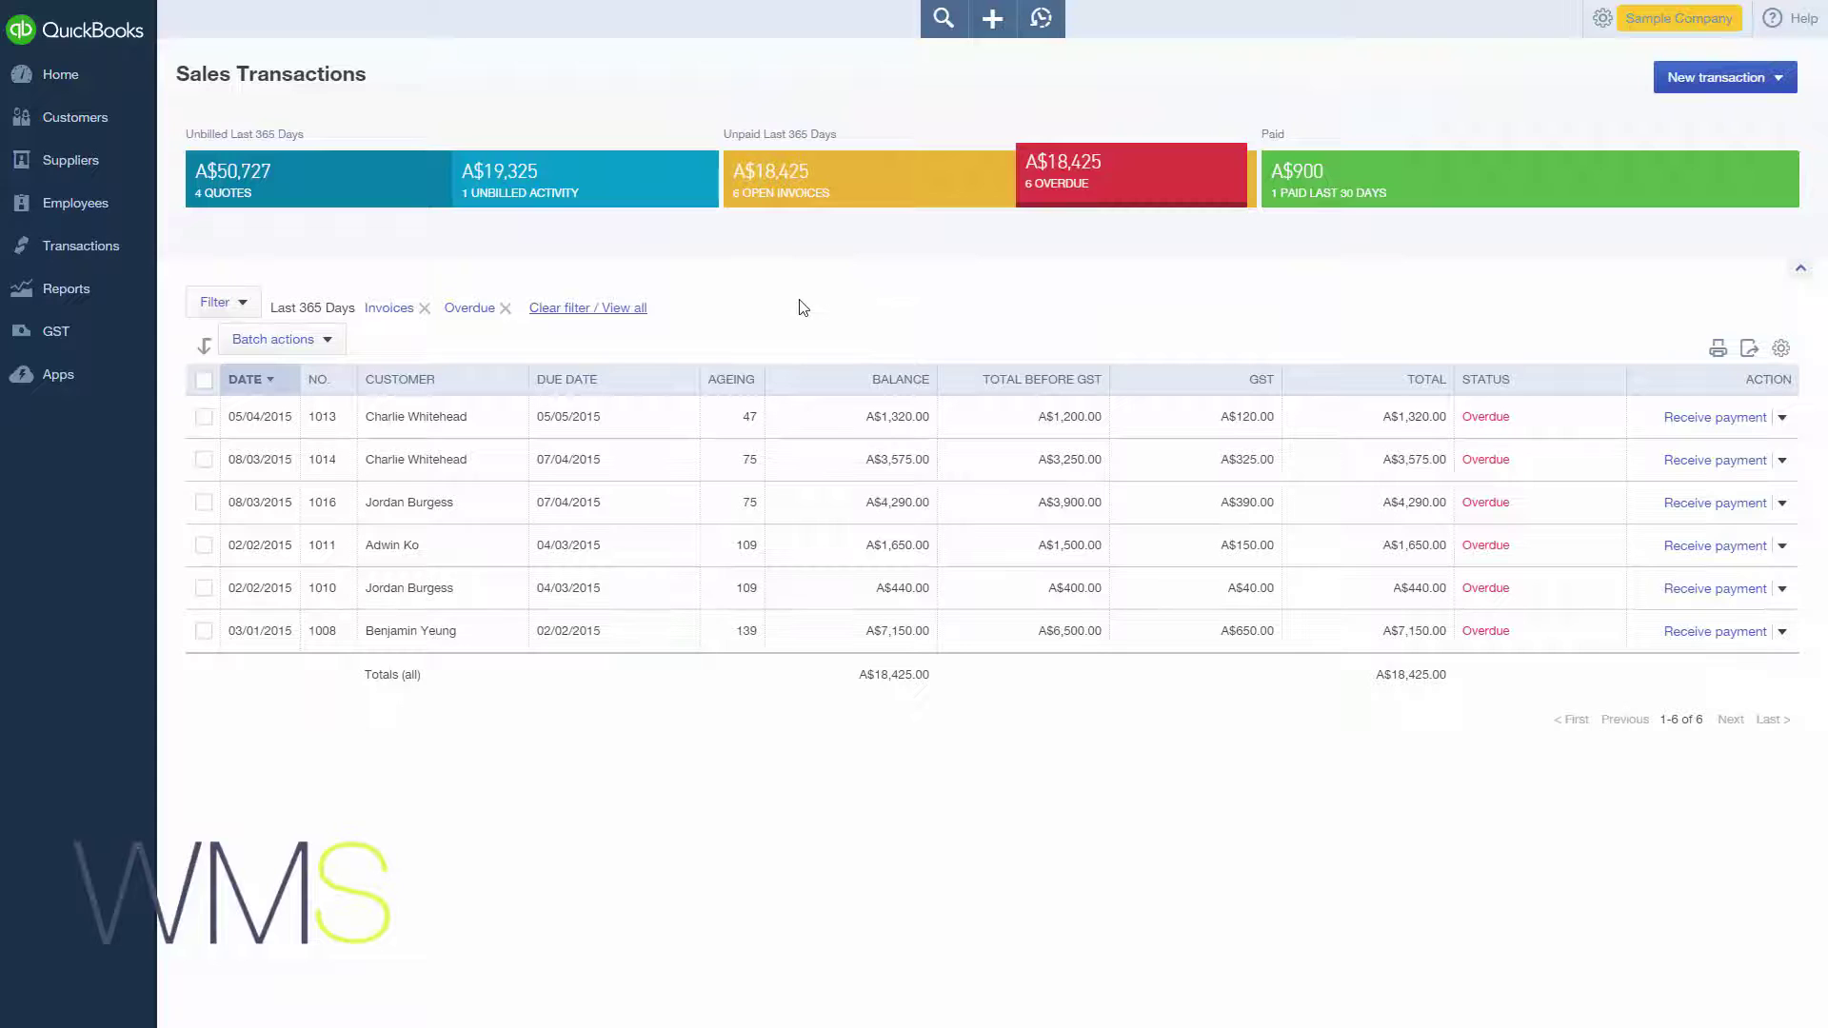
{"action": "left_click", "coordinate": [1782, 417]}
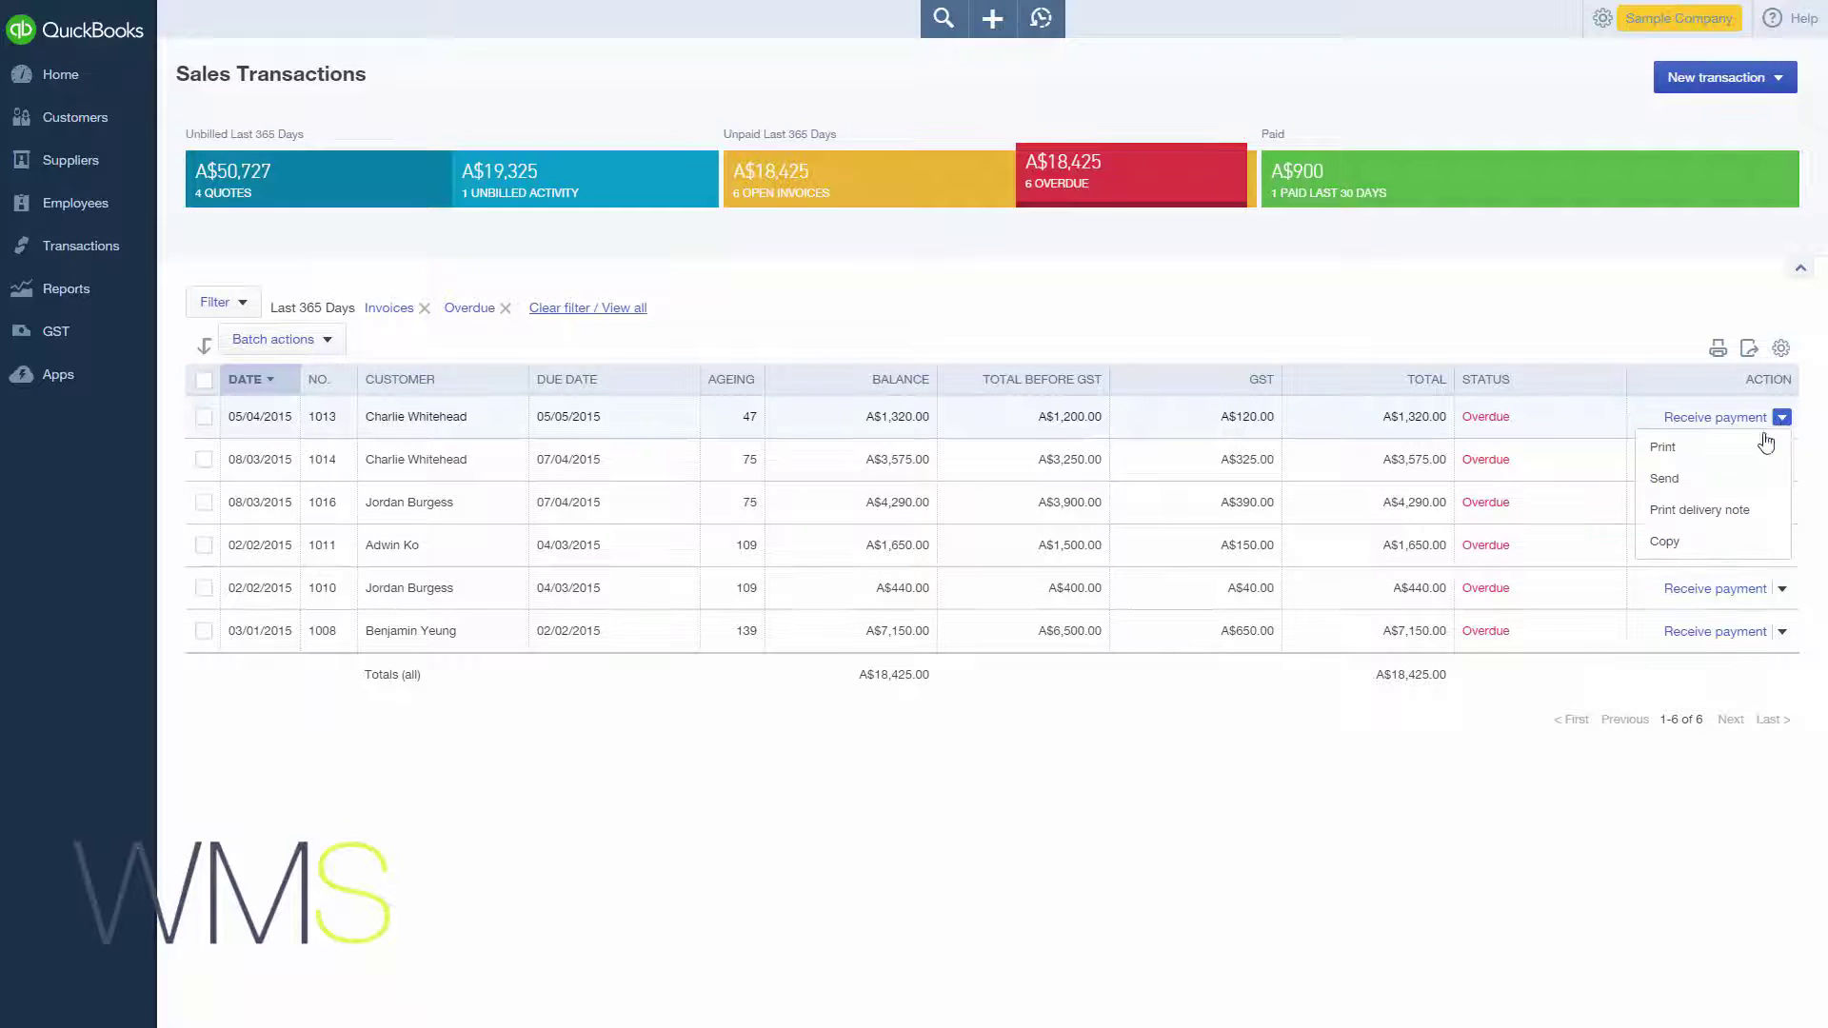
{"action": "left_click", "coordinate": [1728, 479]}
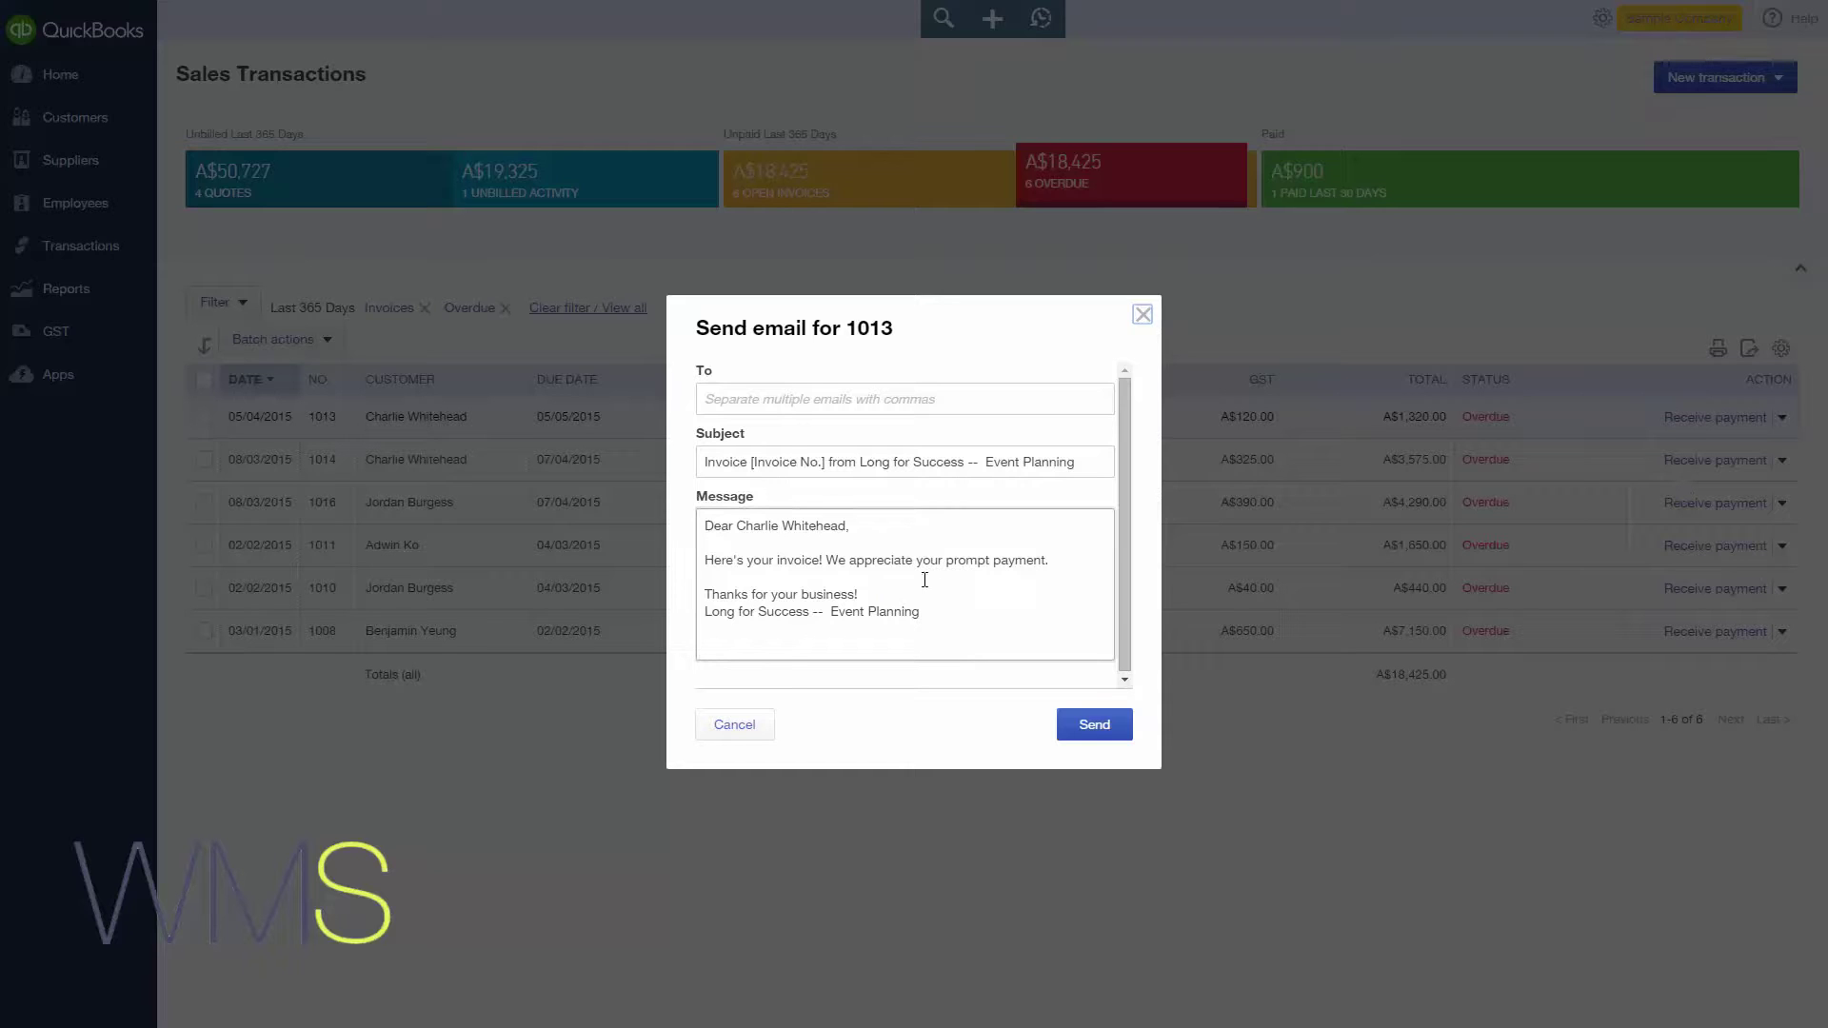
{"action": "left_click_drag", "start_coordinate": [704, 559], "coordinate": [860, 594]}
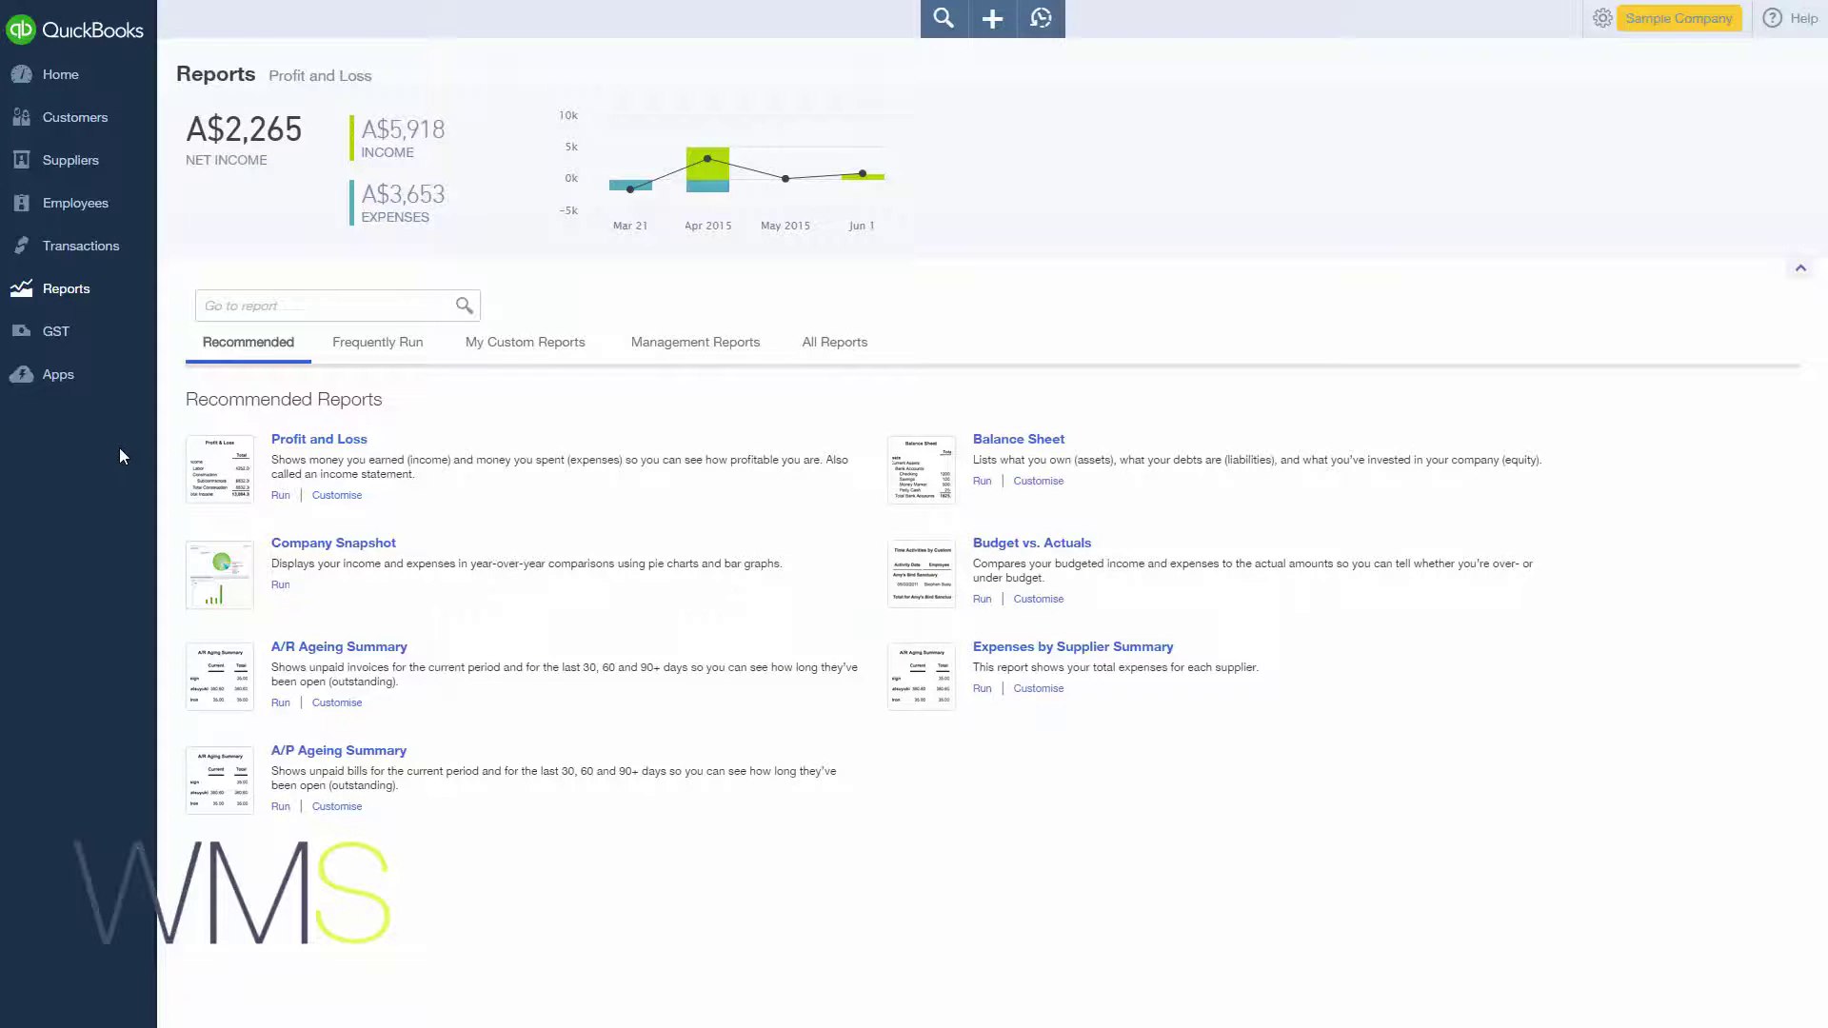
- Run Profit and Loss on its default dates and drill into Billable Expenses Income (A$18,476.18)
{"action": "left_click", "coordinate": [283, 496]}
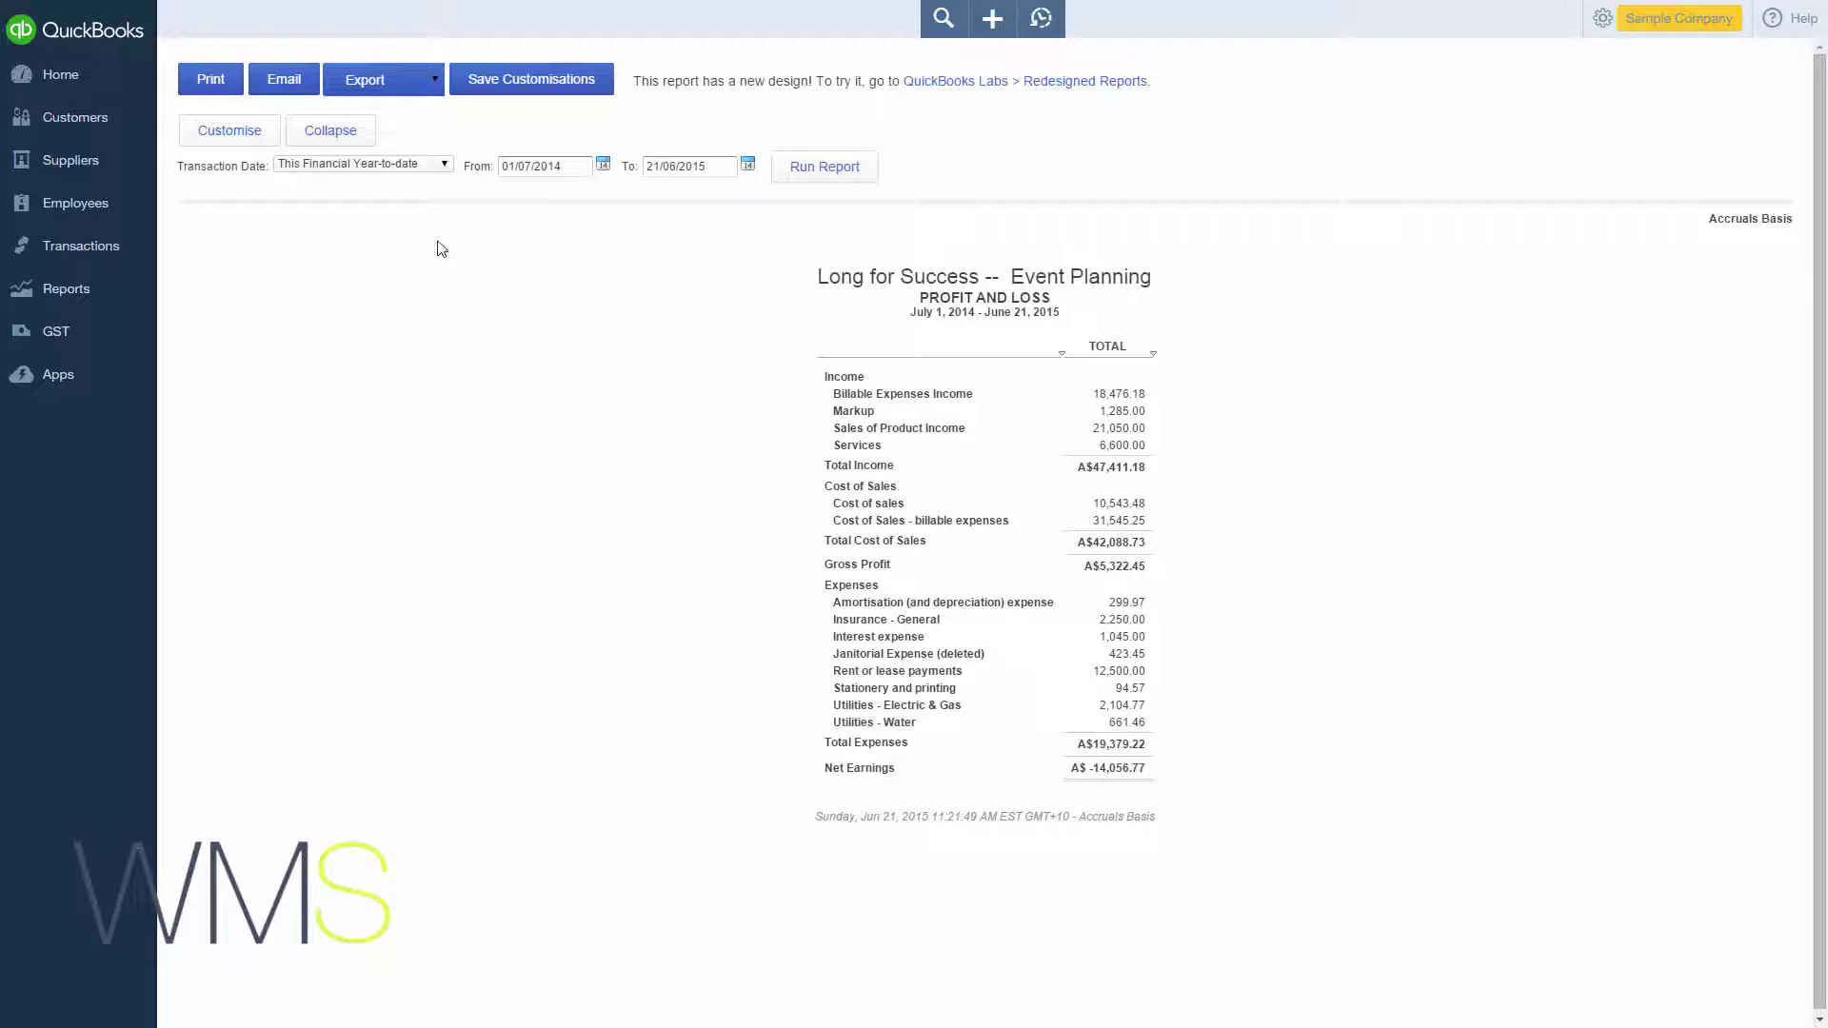
{"action": "left_click", "coordinate": [434, 170]}
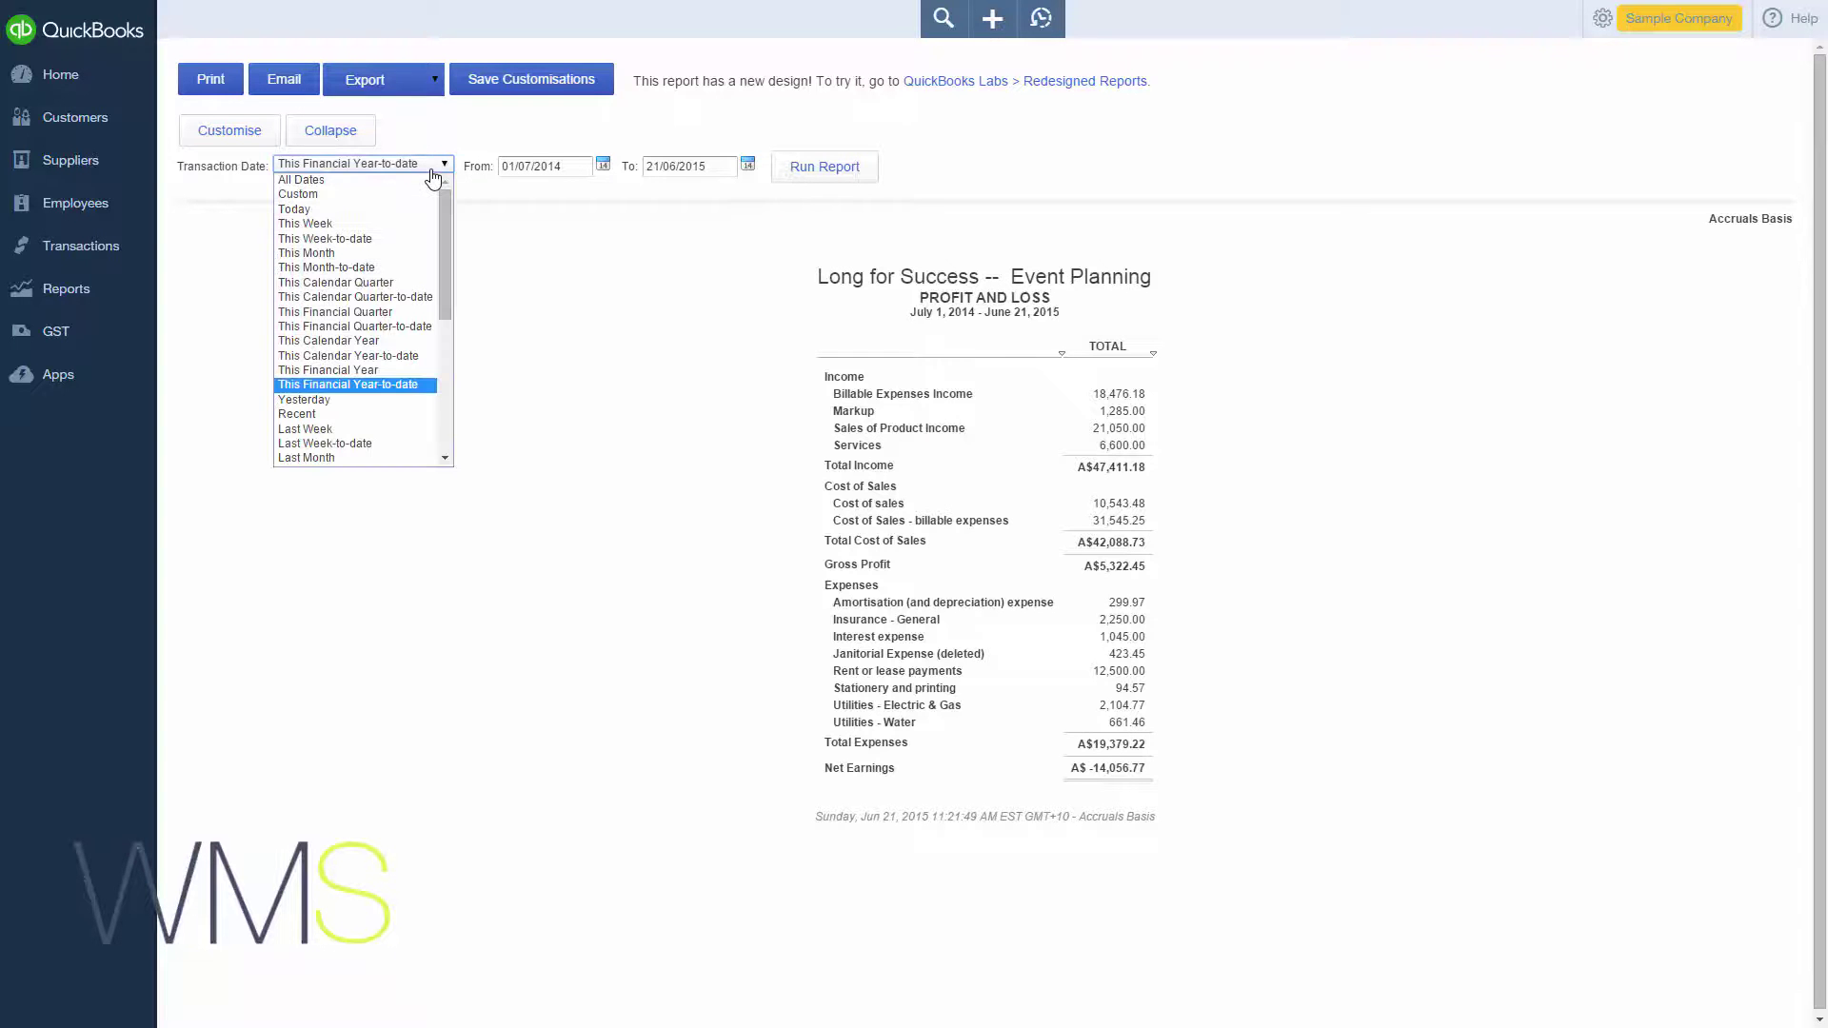
{"action": "left_click", "coordinate": [657, 364]}
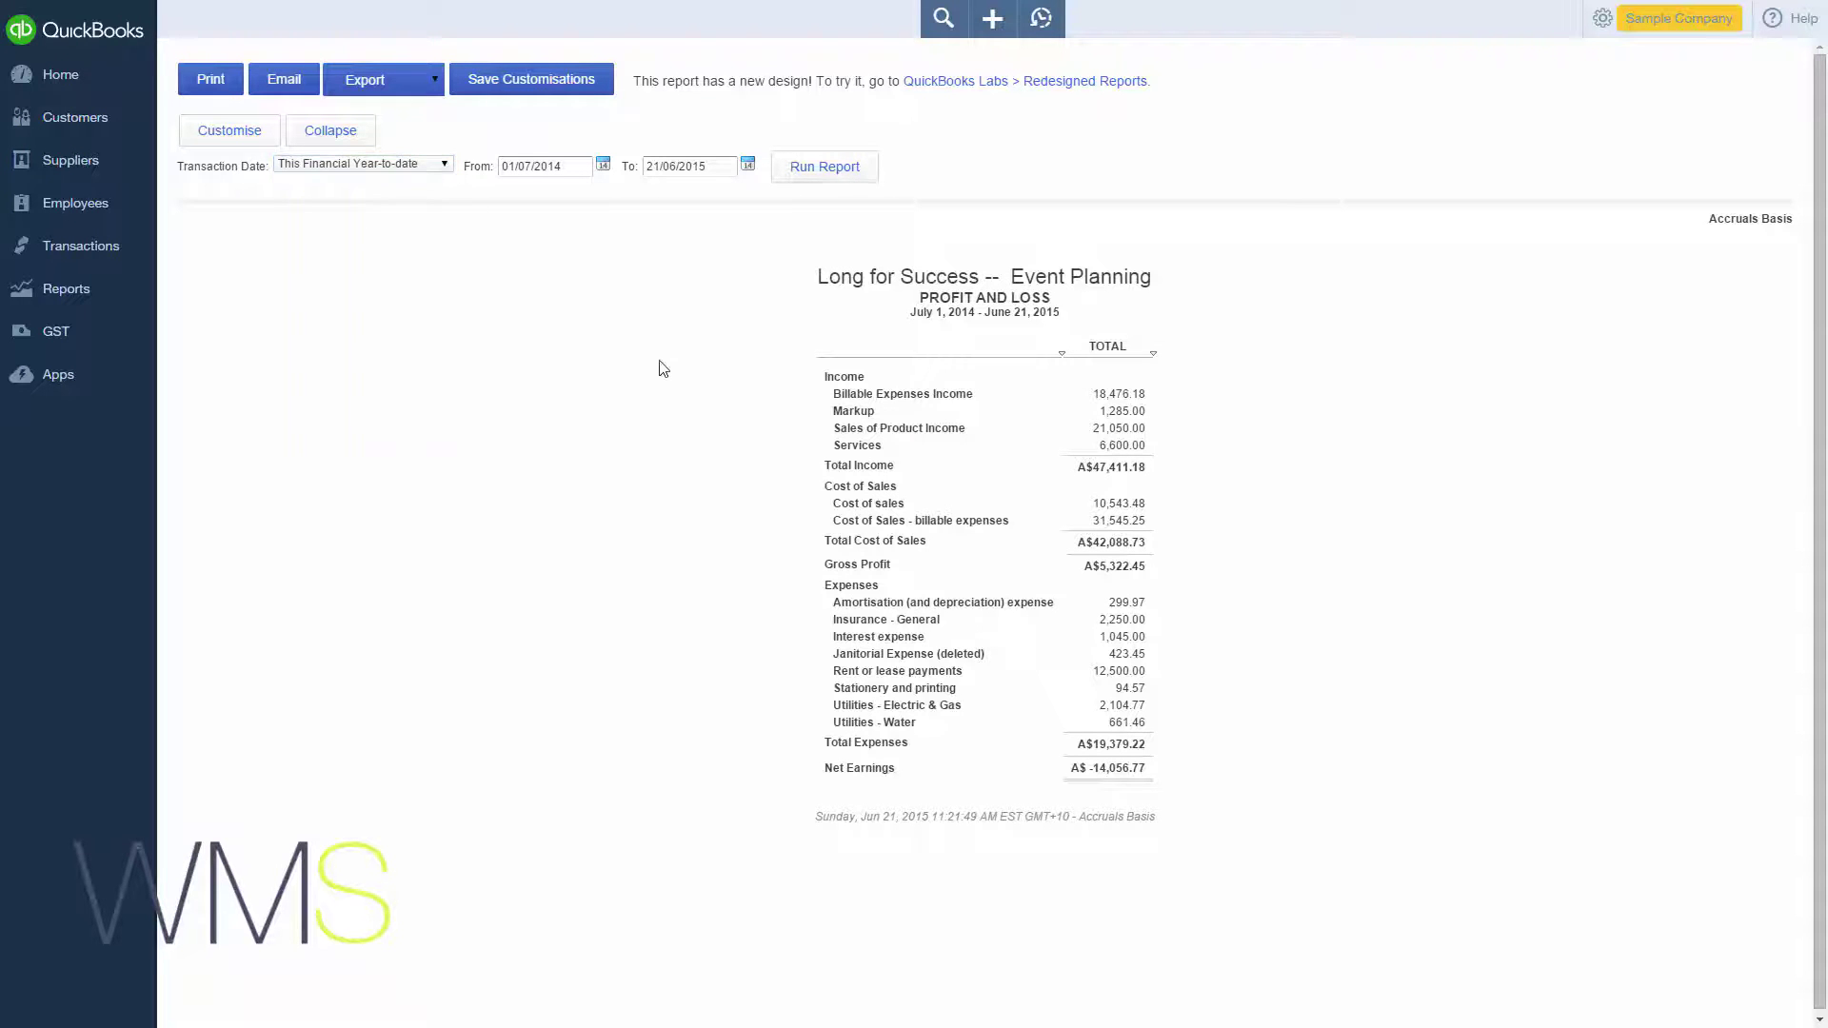
{"action": "left_click", "coordinate": [1132, 396]}
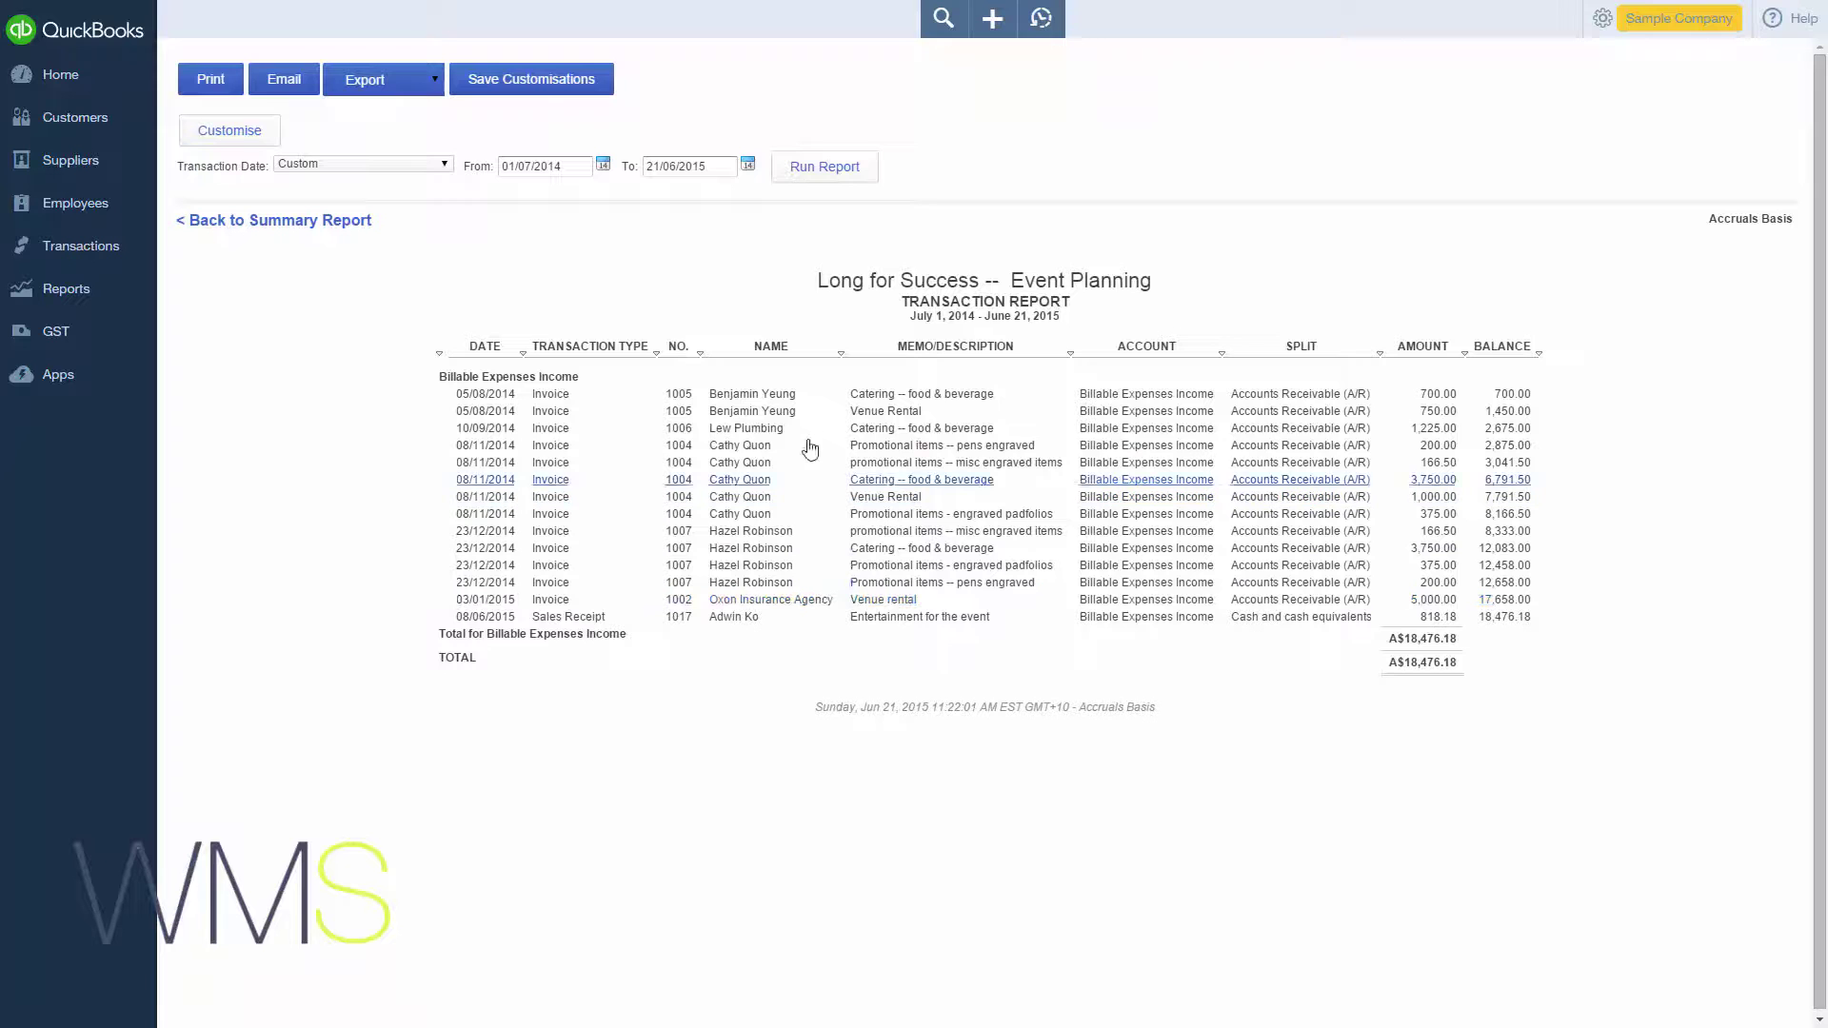
- Open the first listed invoice, which totals 1914.00 with nothing due
{"action": "left_click", "coordinate": [818, 398]}
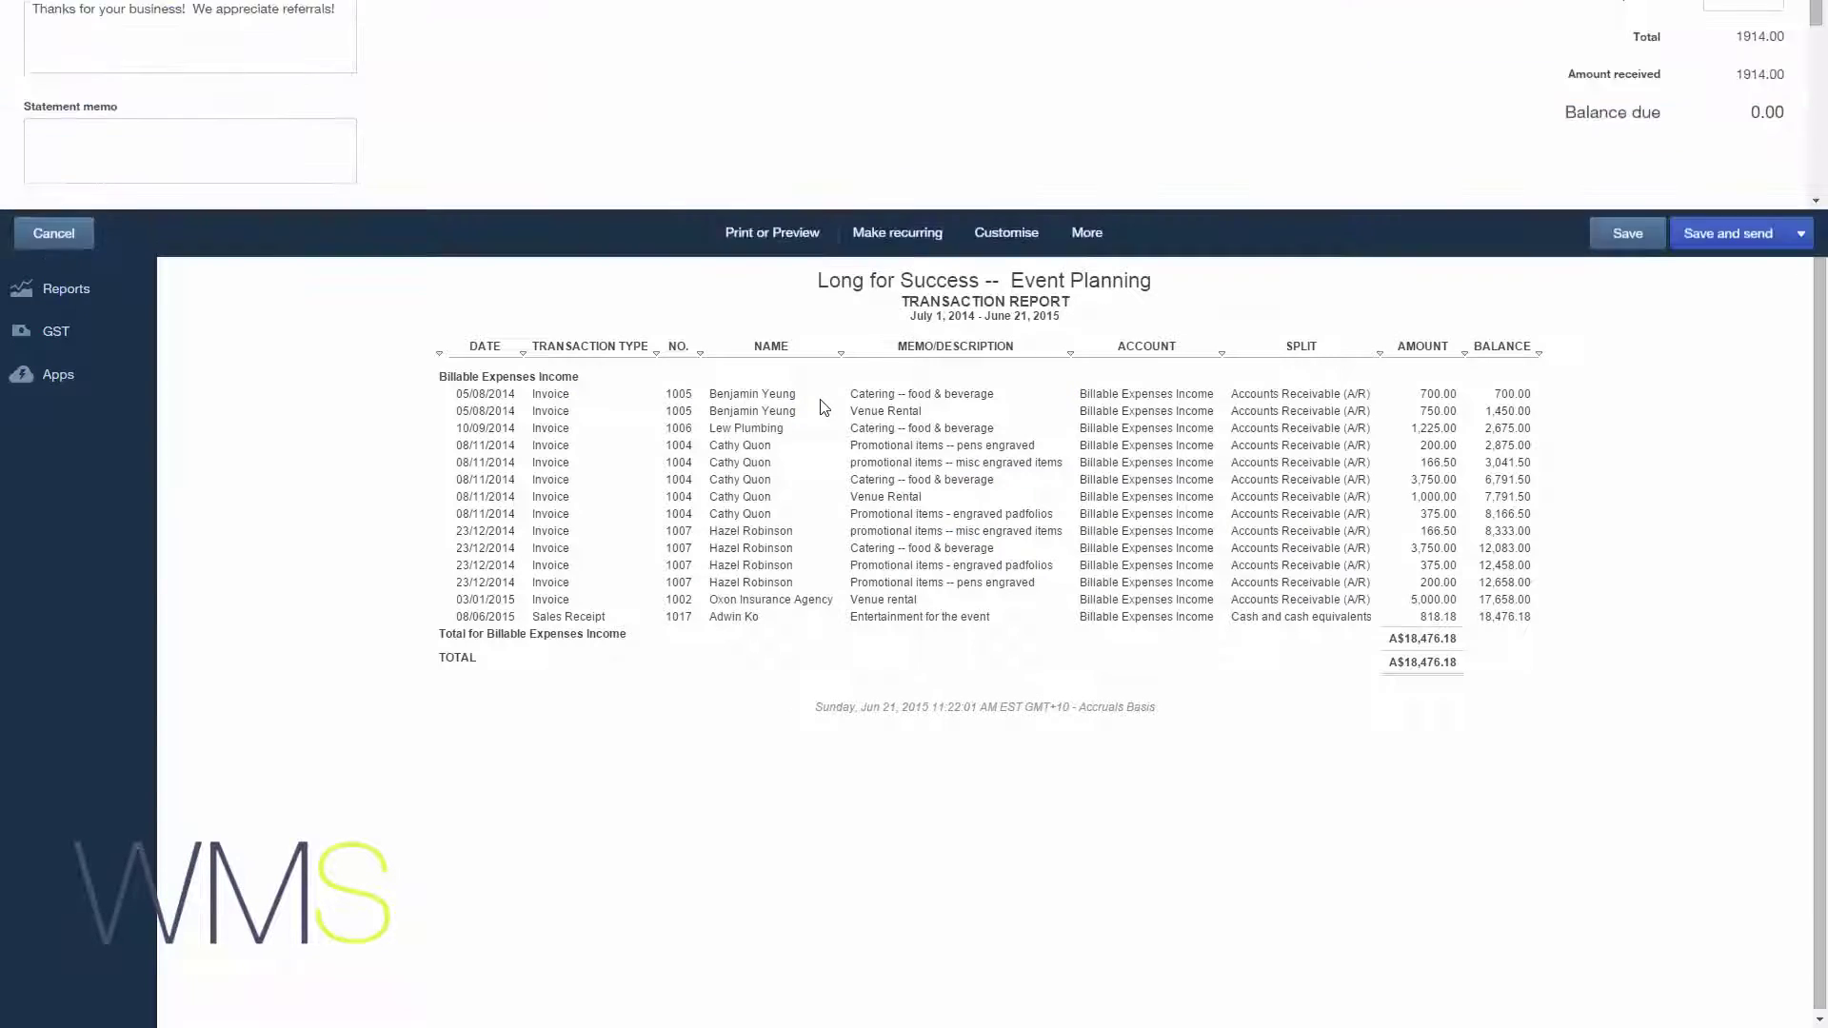